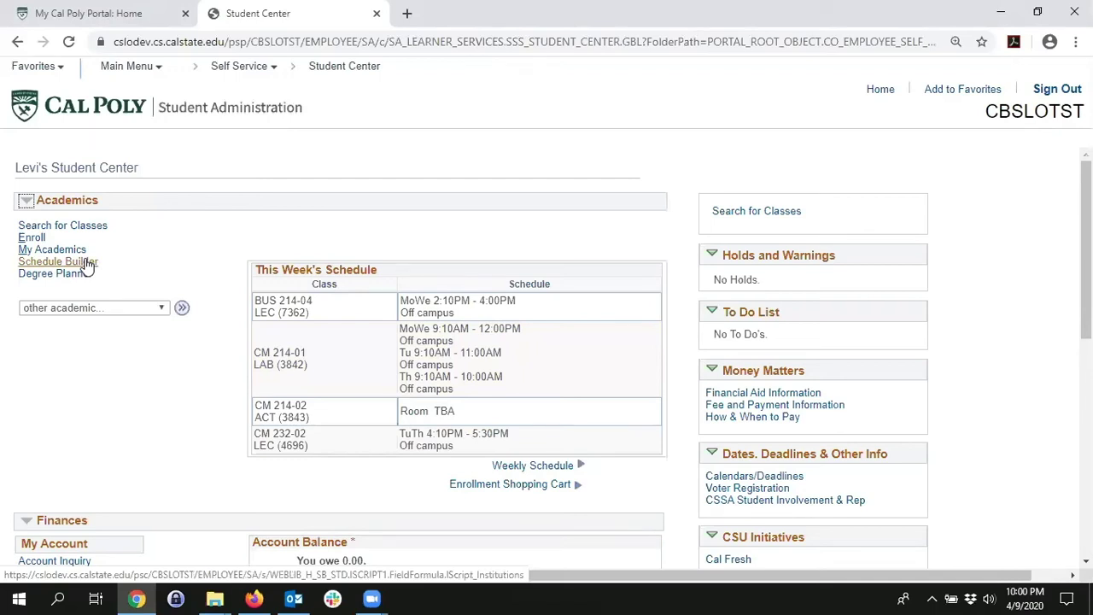
Open Schedule Builder from the Student Center and continue past its What's New message.
left_click(87, 264)
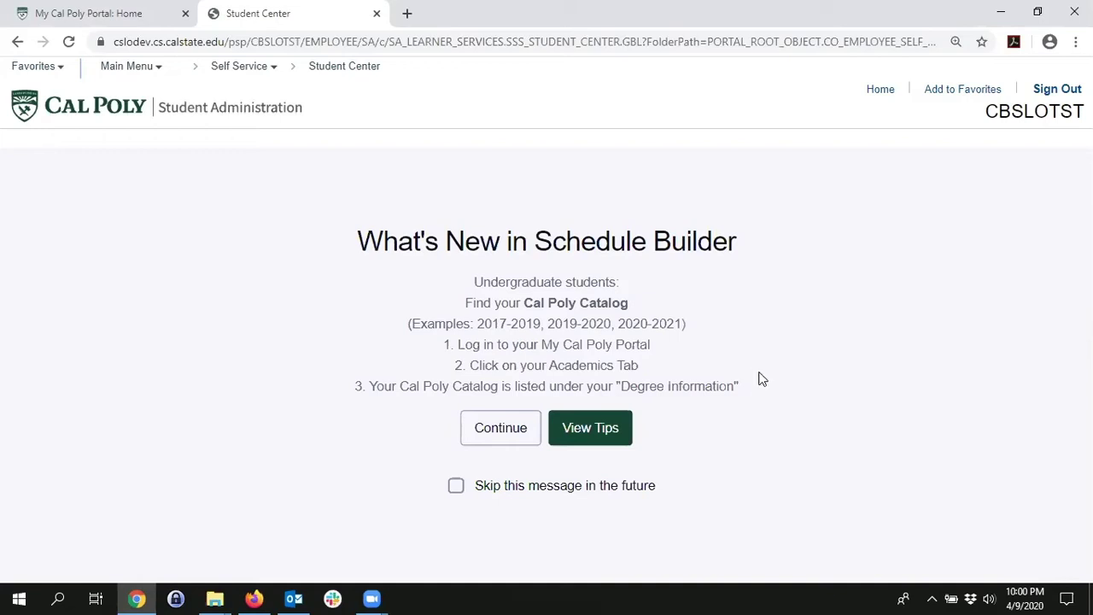
left_click(504, 431)
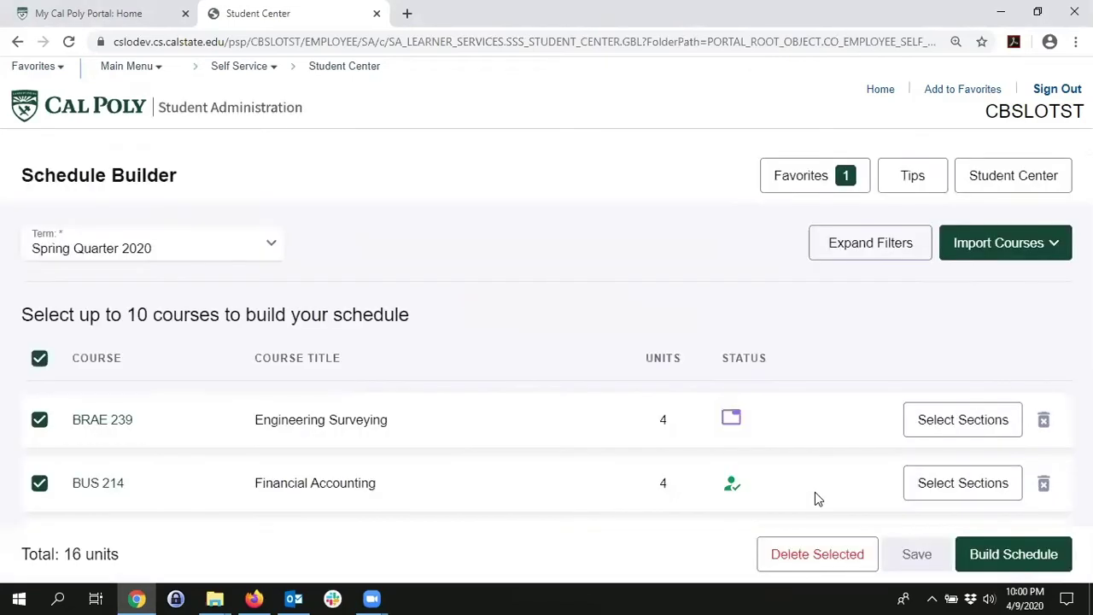
Examine the available terms and the status indicators of the listed courses.
left_click(263, 256)
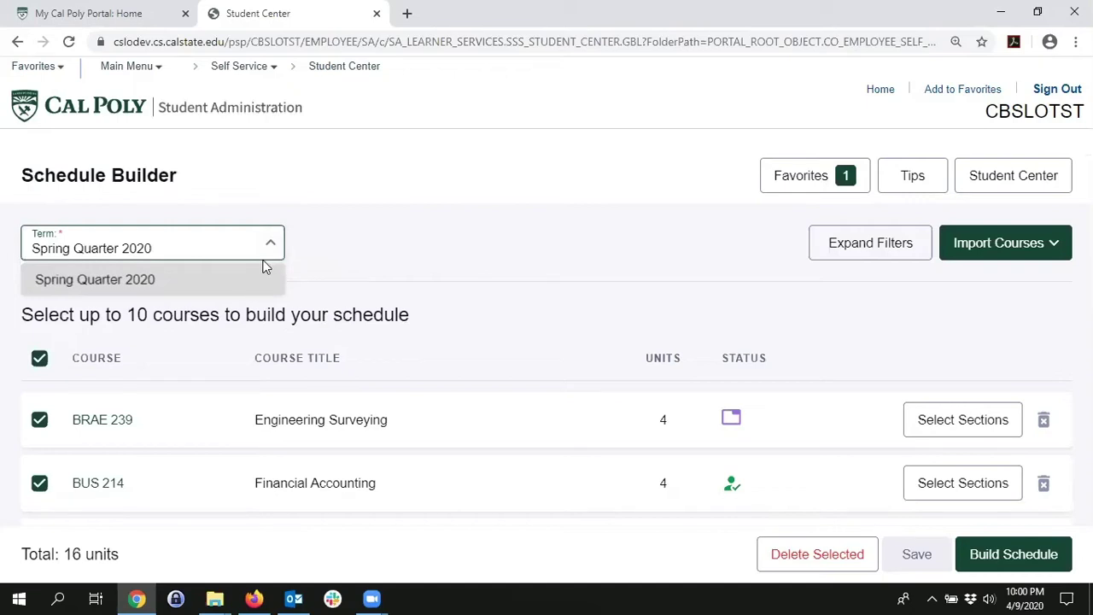
left_click(444, 242)
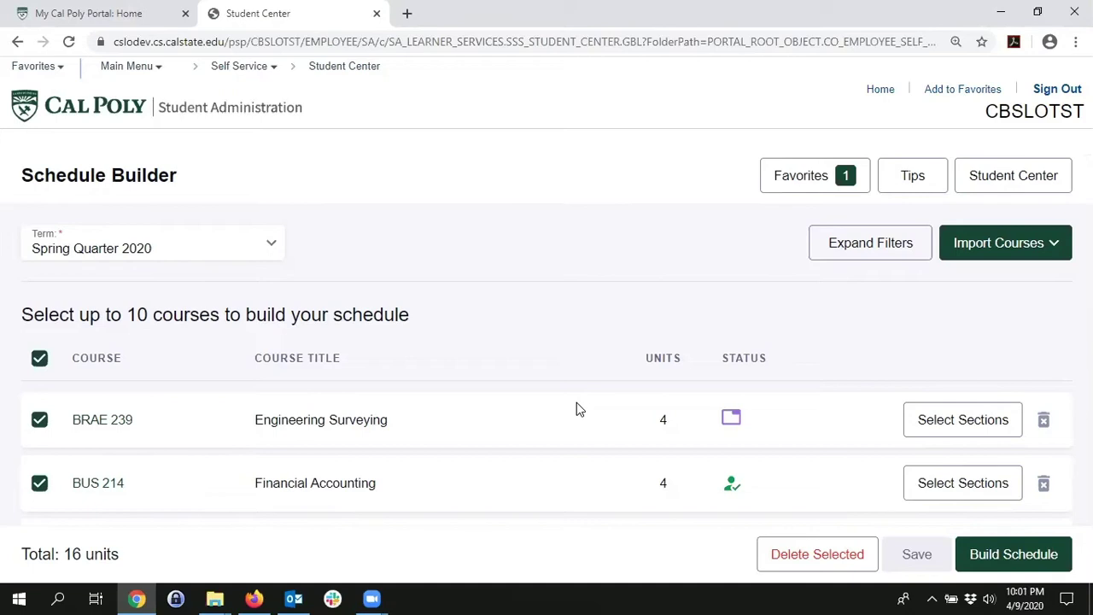
mouse_move(735, 424)
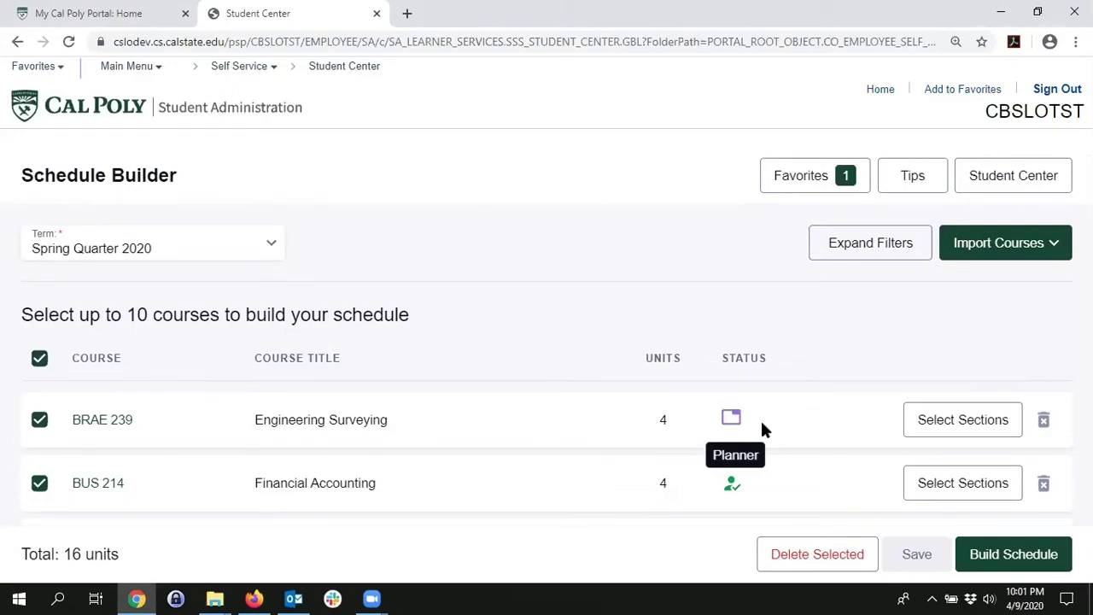
scroll(763, 428, "down", 1)
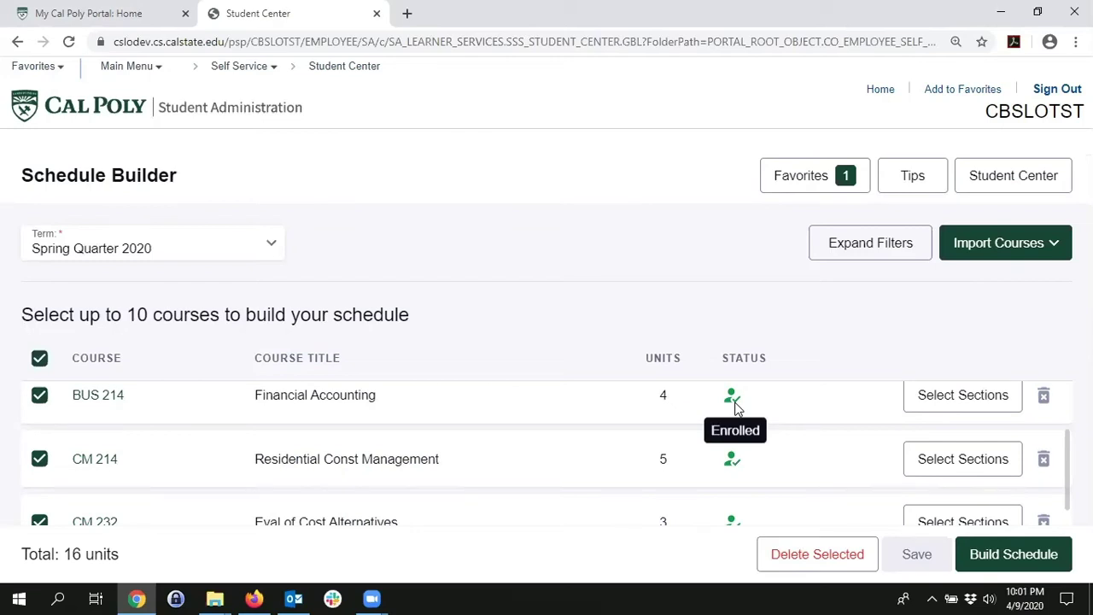
scroll(798, 393, "up", 1)
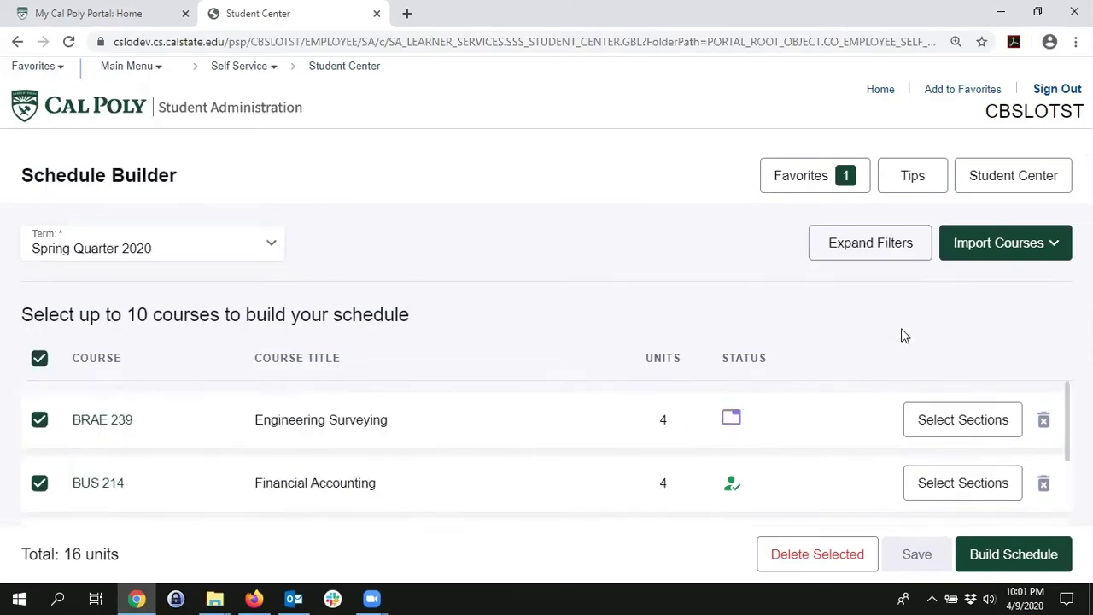
Examine the sources courses can be imported from and look over the current course list.
left_click(1017, 252)
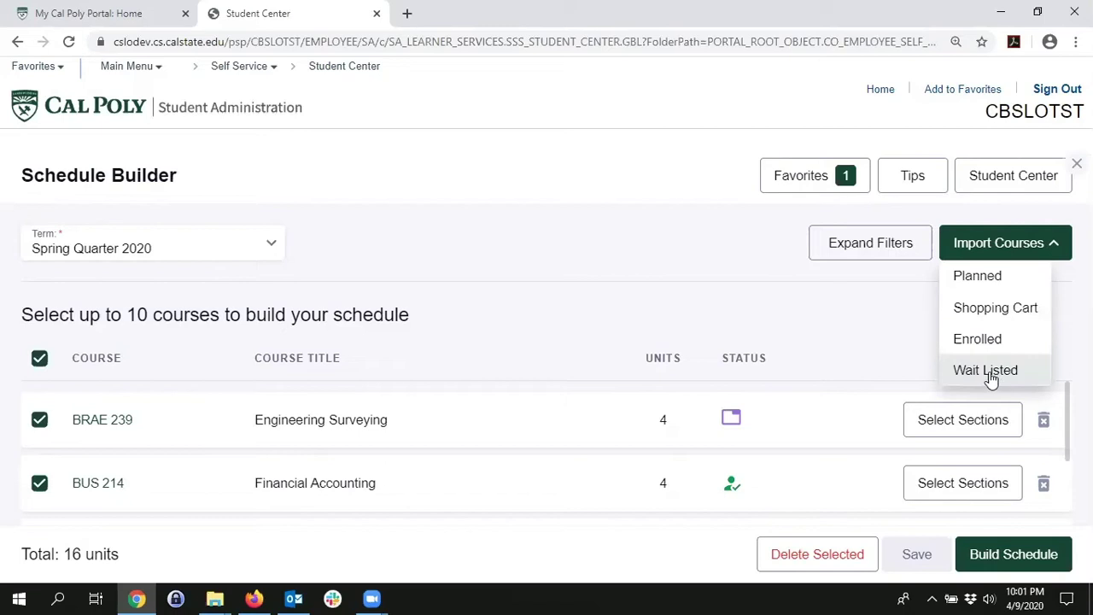
left_click(801, 317)
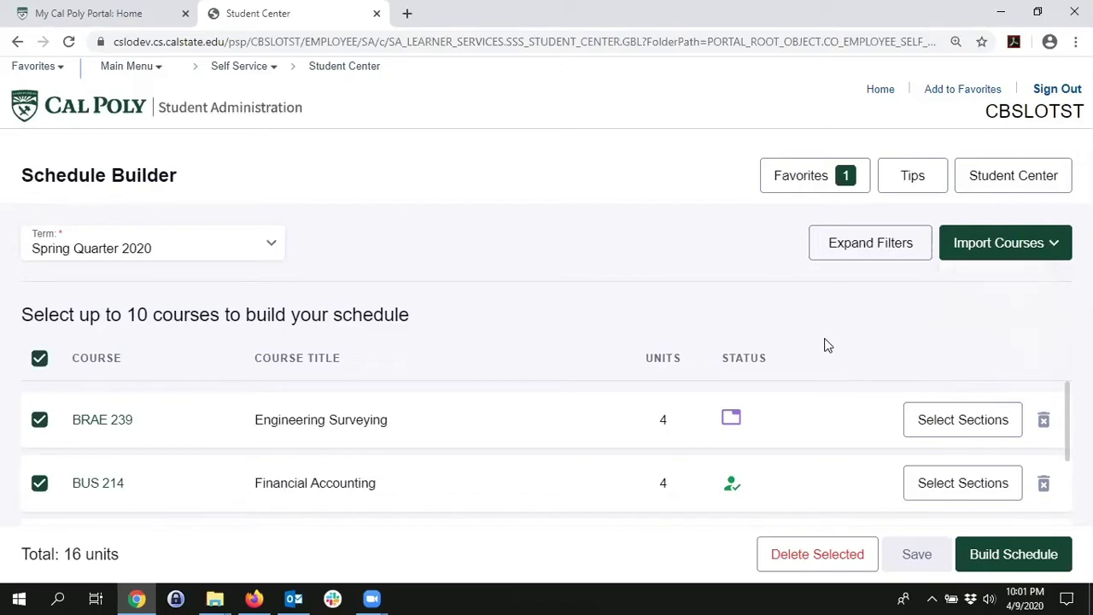
scroll(614, 451, "down", 3)
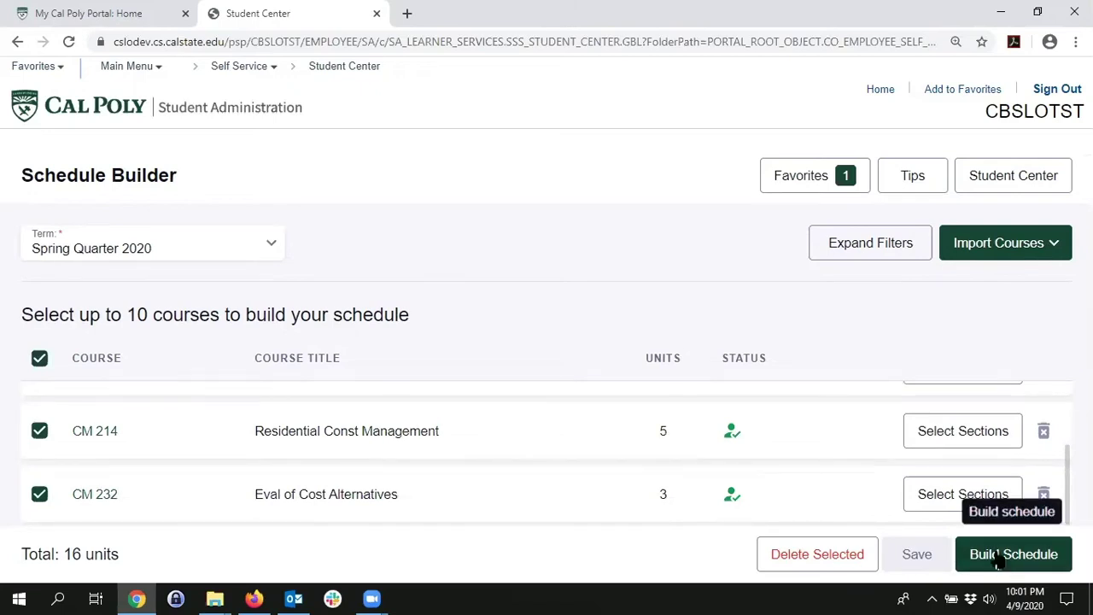
scroll(811, 508, "up", 3)
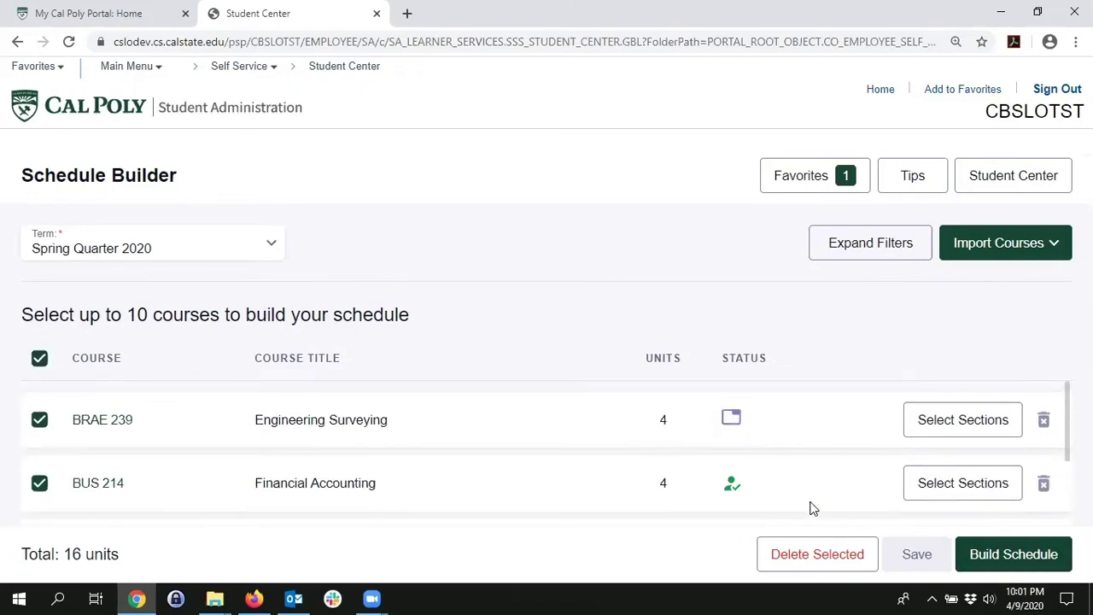
Expand the filters and examine the Unavailable Time, Session and Class Status options.
left_click(871, 250)
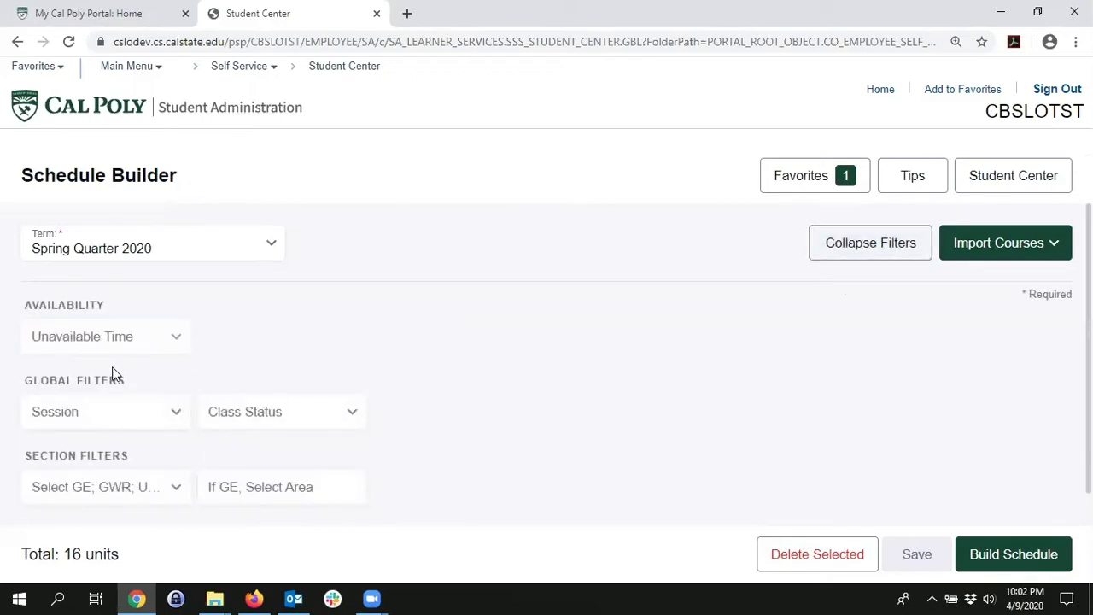
scroll(216, 363, "down", 1)
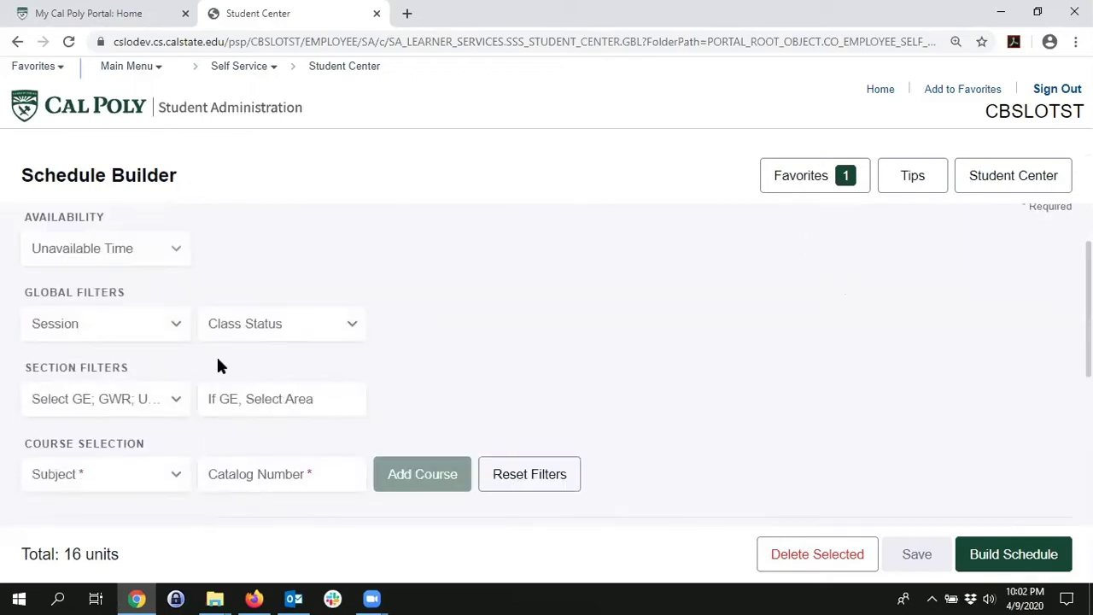
left_click(171, 248)
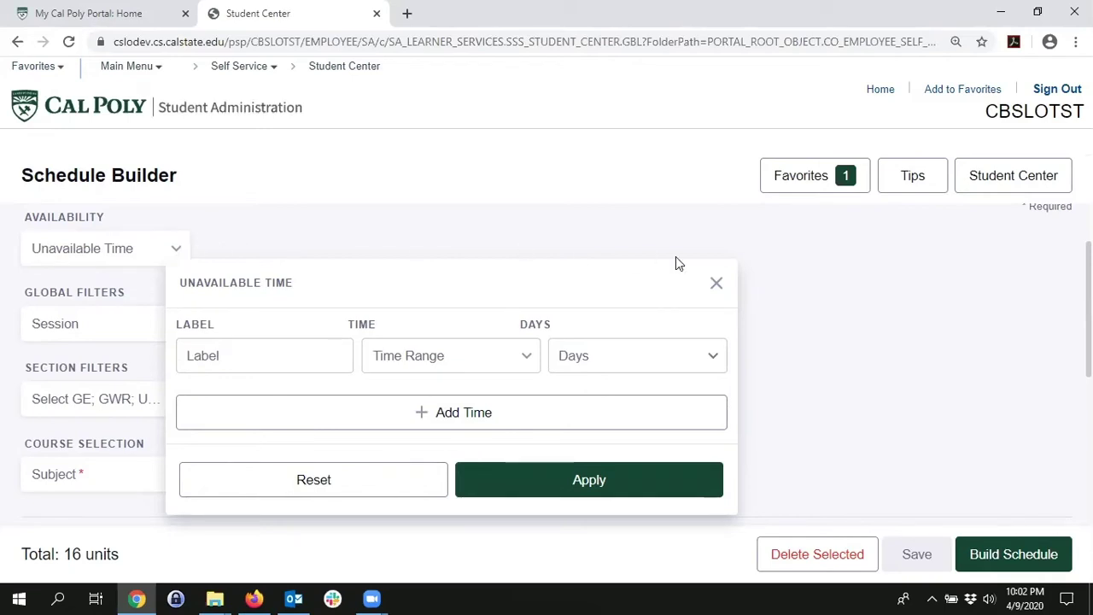
left_click(717, 285)
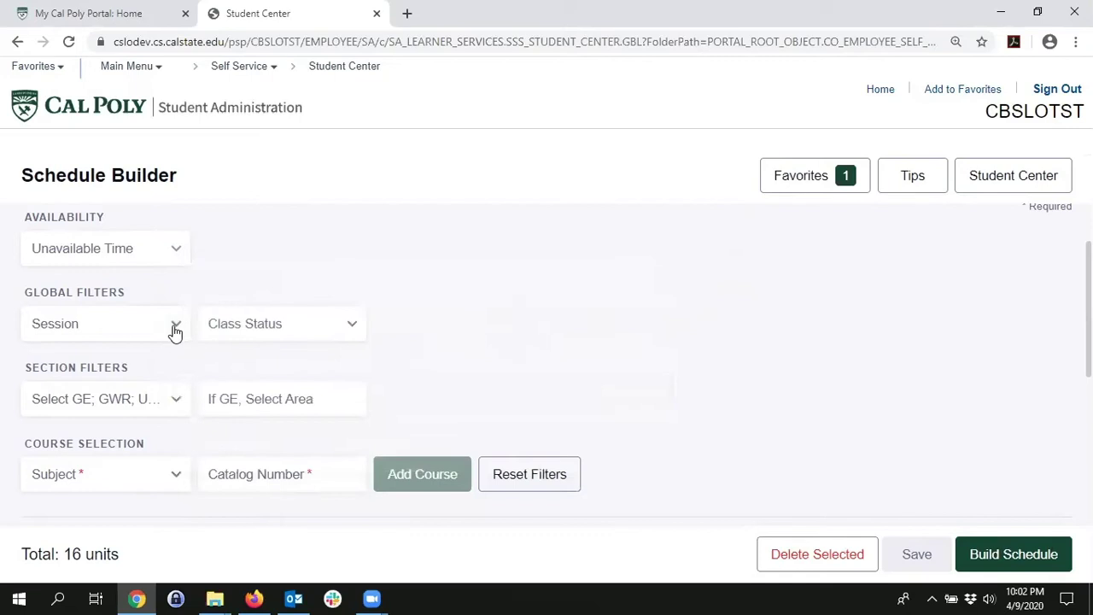
left_click(175, 331)
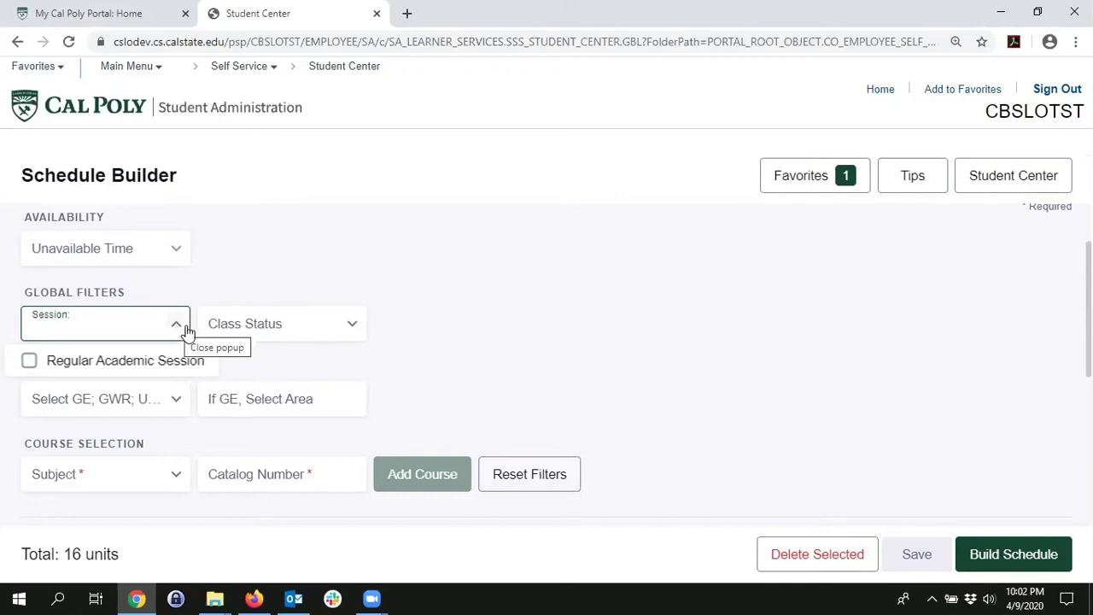
left_click(342, 333)
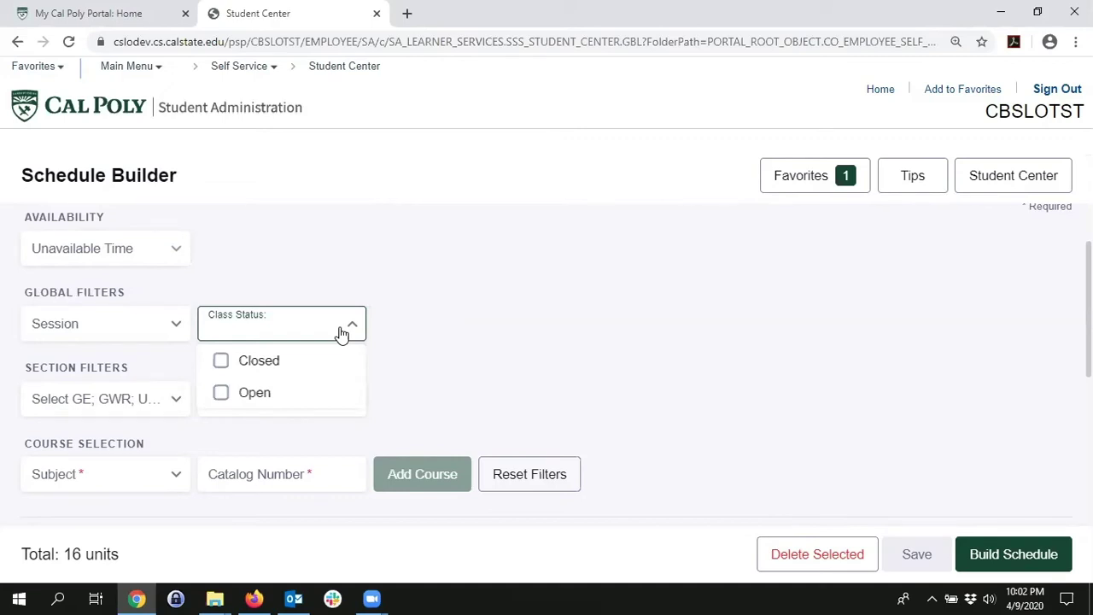
Set the section filters to GE Area A with the subarea GE Area A1.
left_click(167, 404)
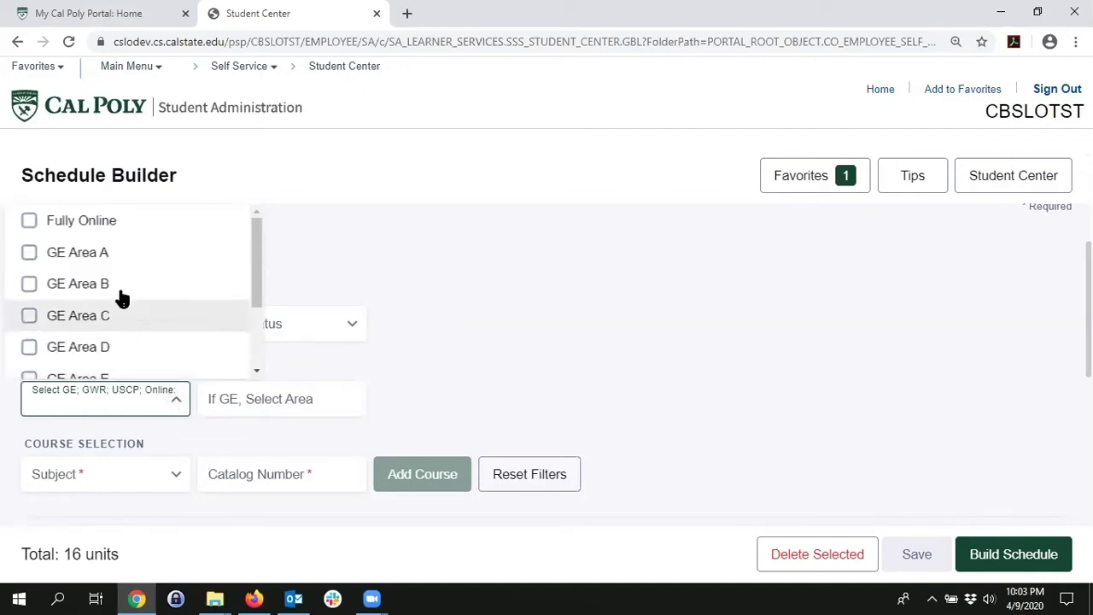
left_click(113, 257)
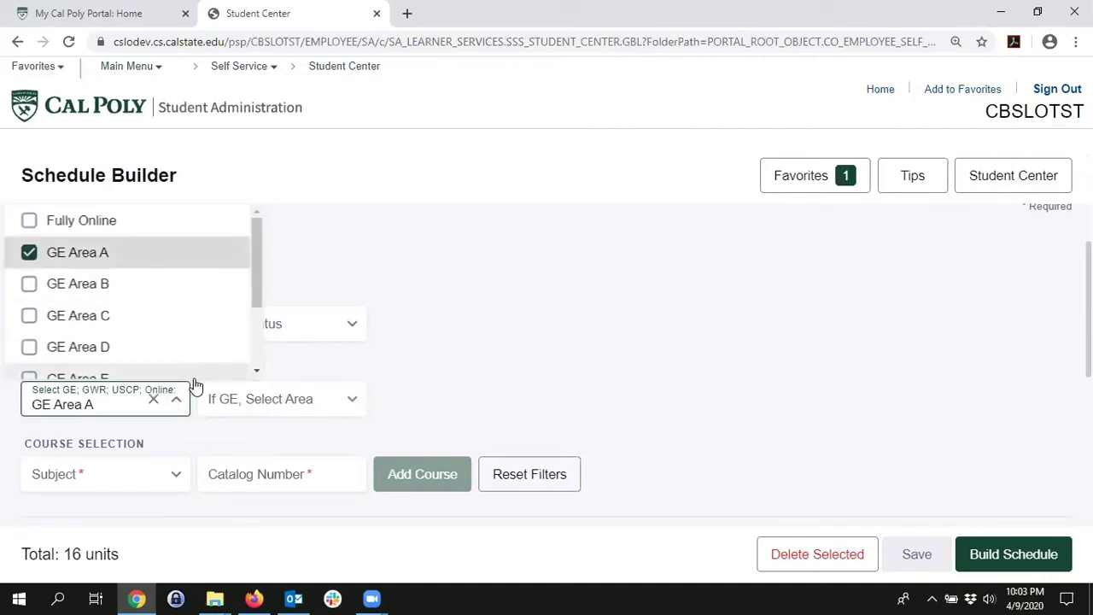
left_click(271, 406)
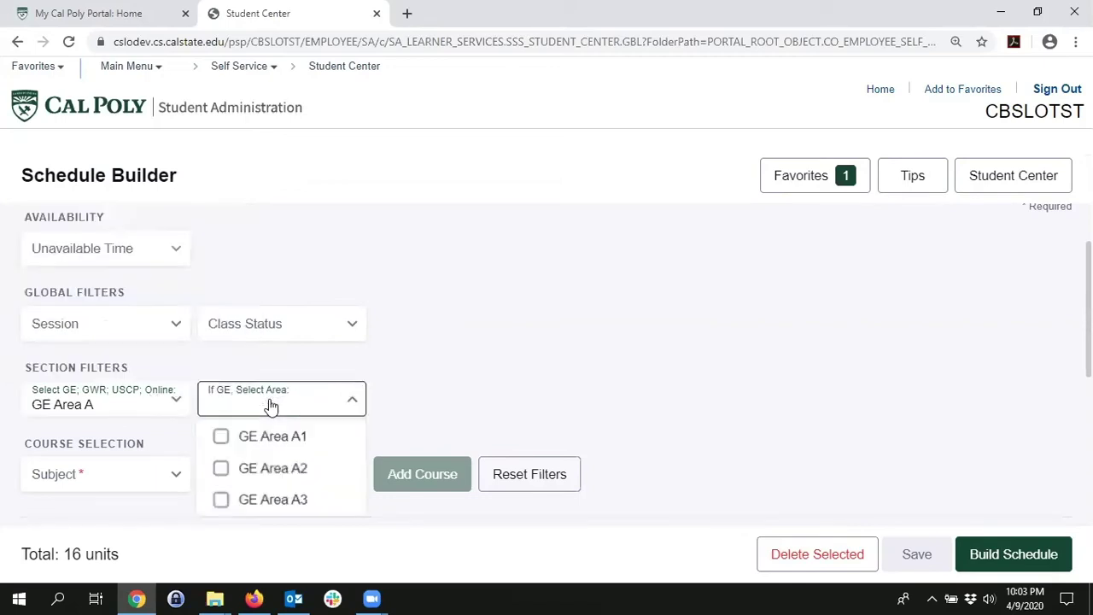
left_click(320, 440)
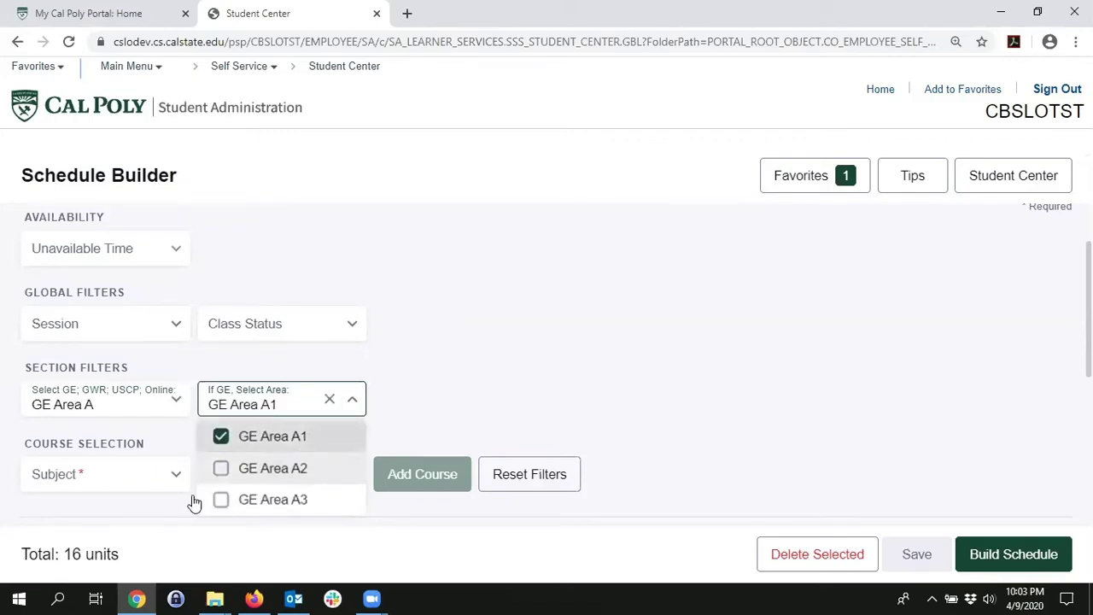
Choose the subject ENGL, view the catalog numbers offered for it, and clear the GE Area A filter.
left_click(136, 483)
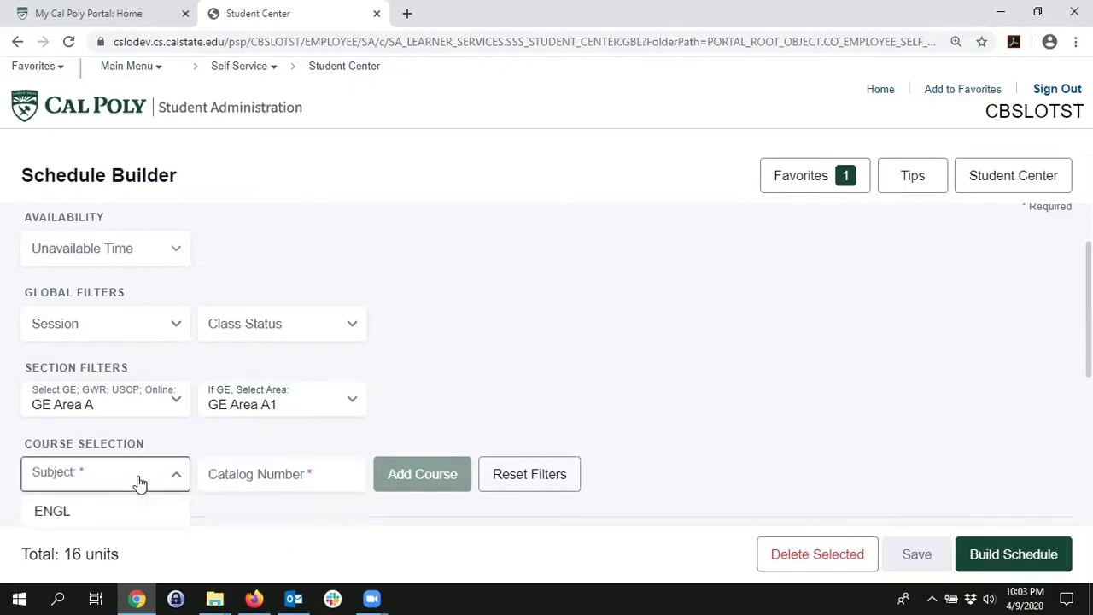
left_click(124, 516)
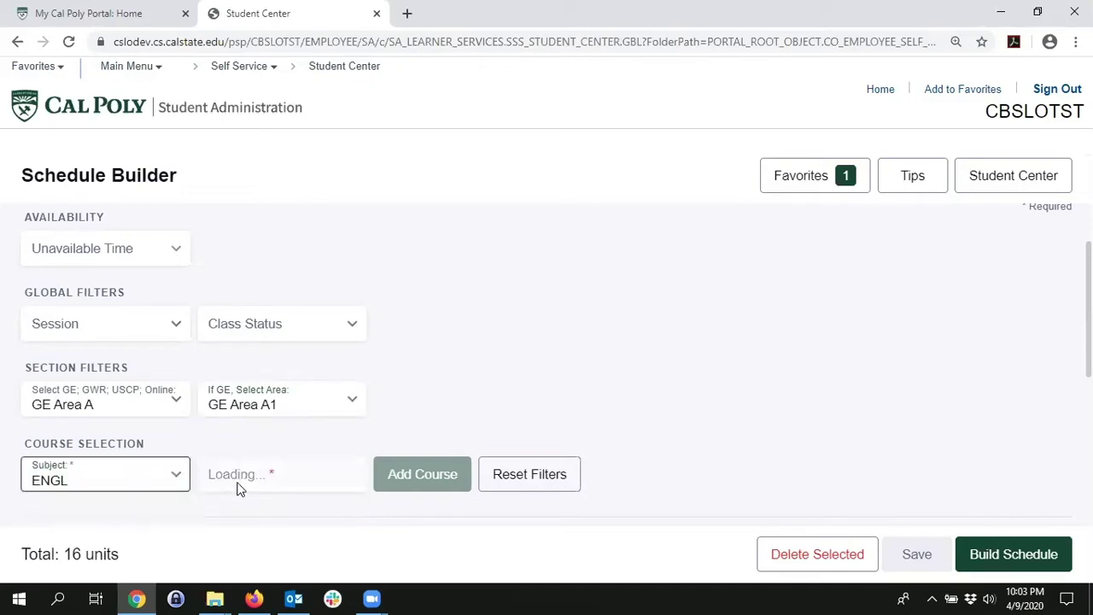
left_click(268, 478)
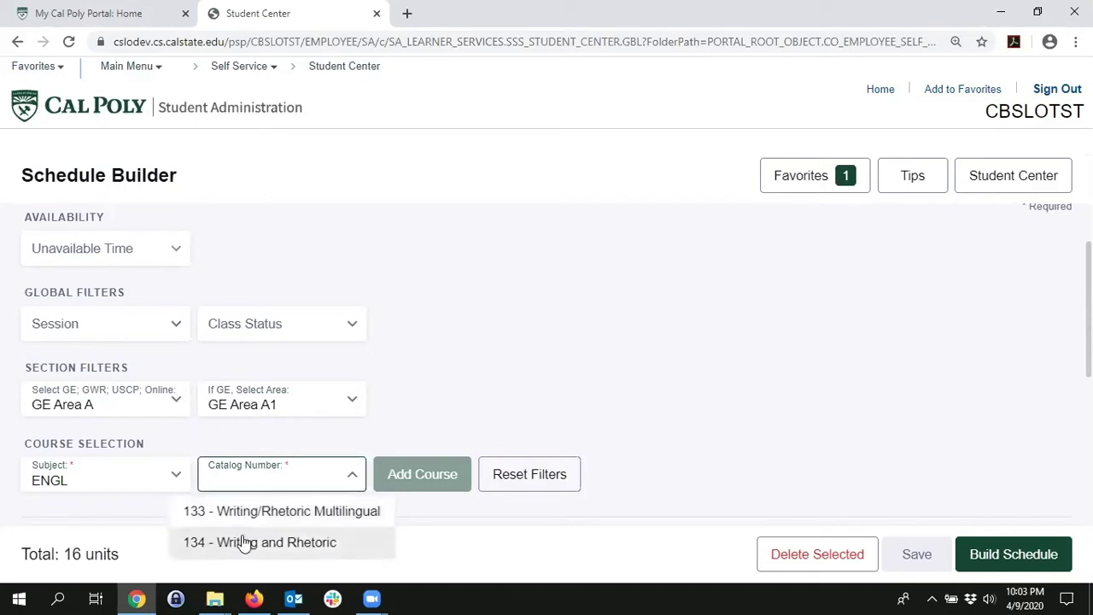
left_click(443, 442)
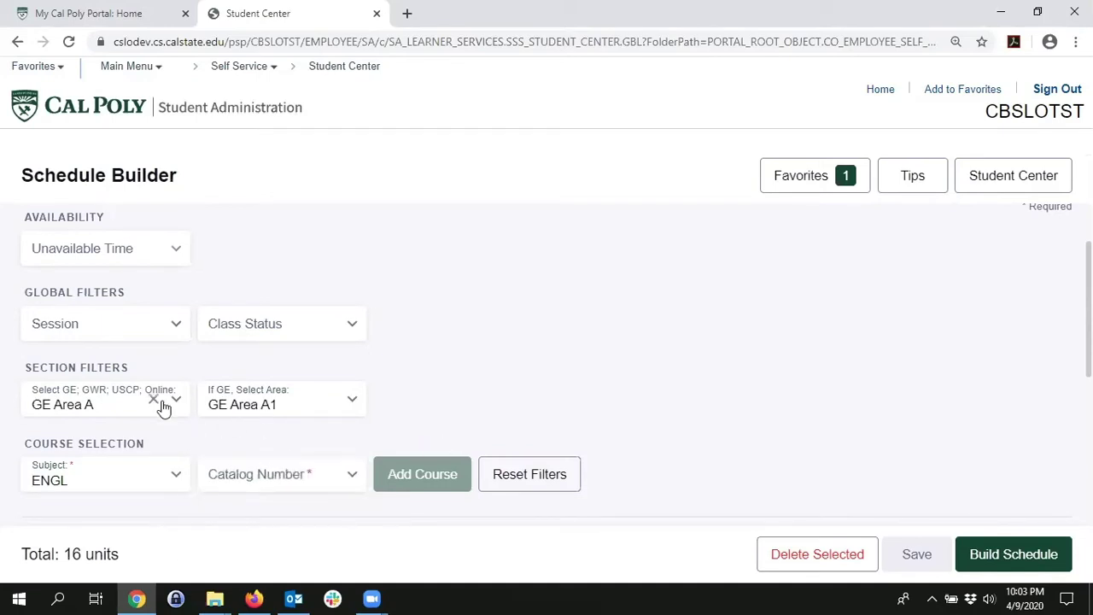
left_click(155, 401)
Add the course ENGL 134 - Writing and Rhetoric to the course list.
left_click(108, 473)
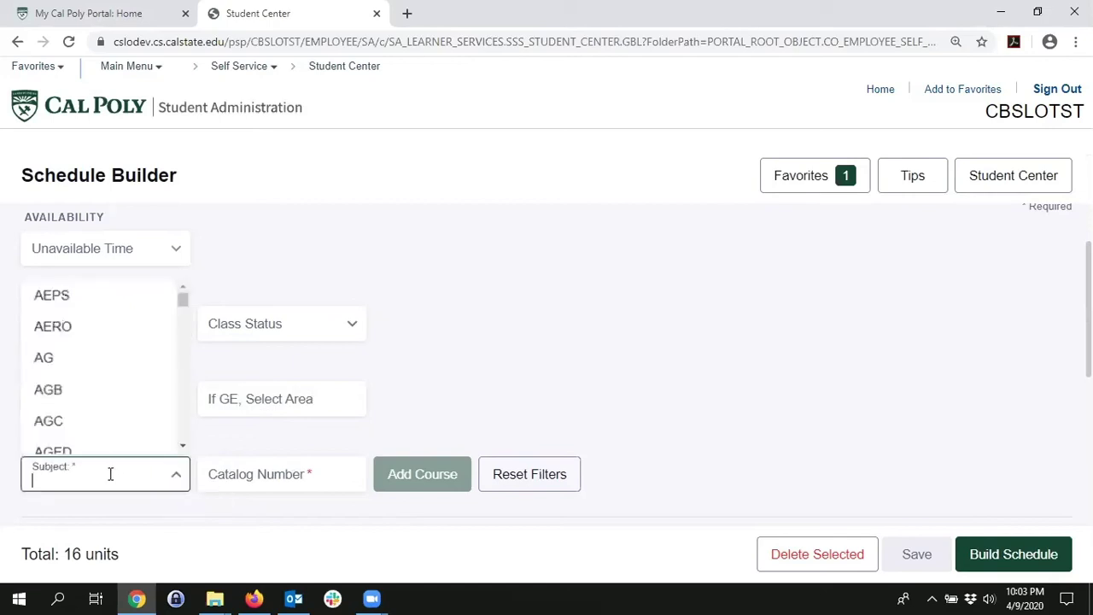
type("engl")
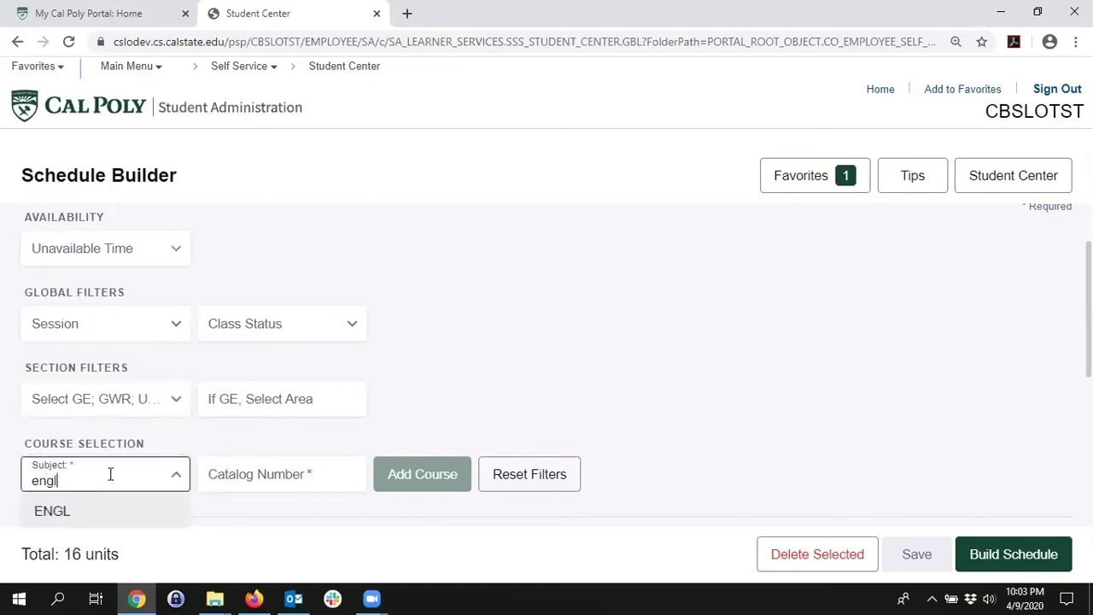
left_click(65, 512)
left_click(264, 472)
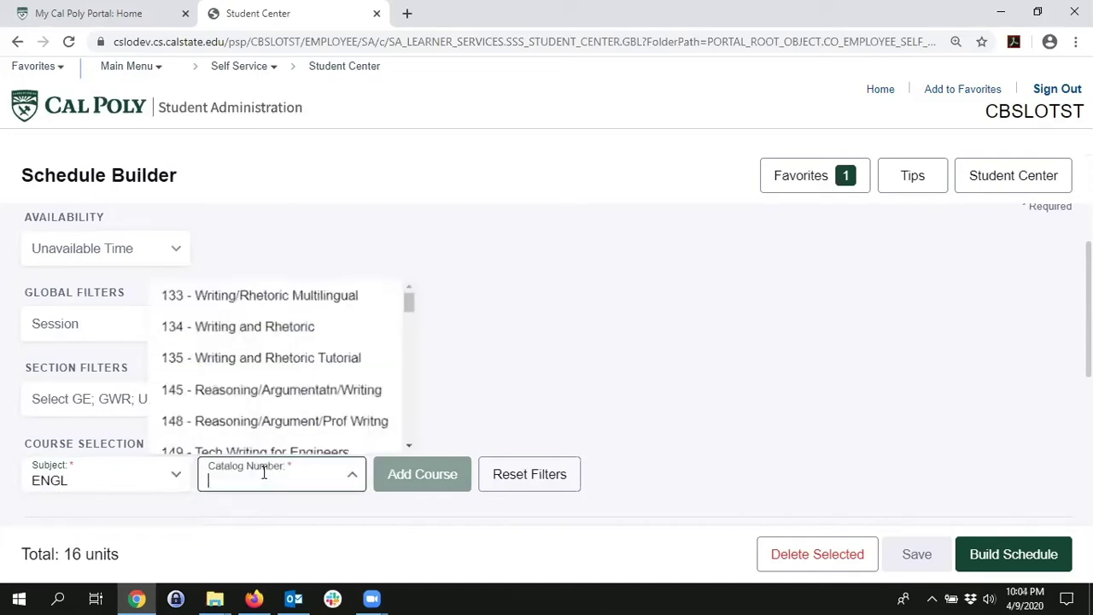
left_click(223, 328)
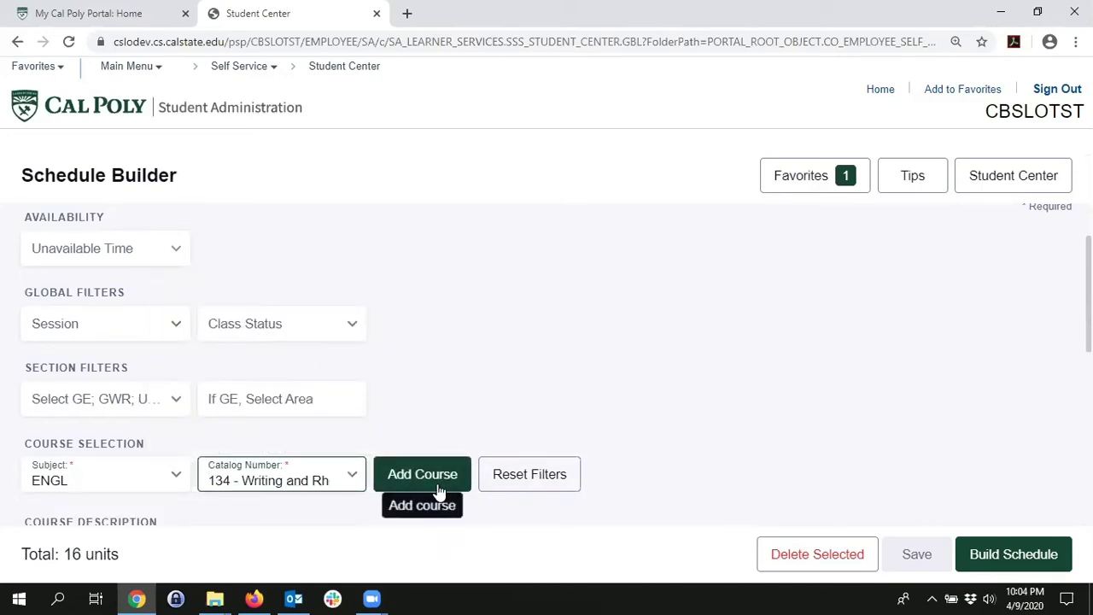
left_click(438, 492)
Open the section selection for the added ENGL 134 course and look over its class sections.
scroll(724, 501, "down", 3)
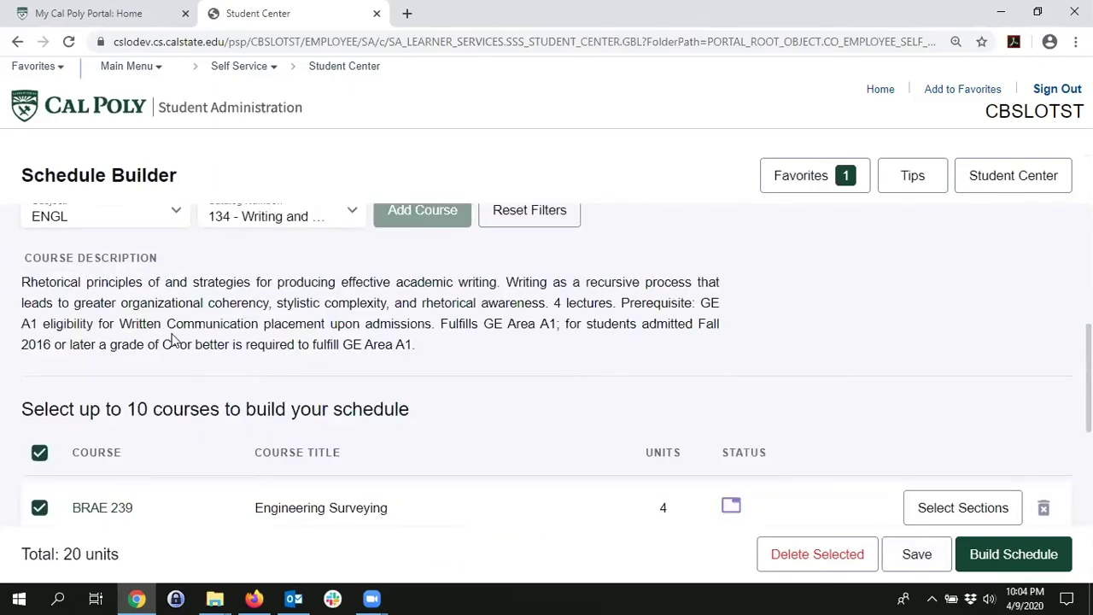
scroll(170, 339, "down", 2)
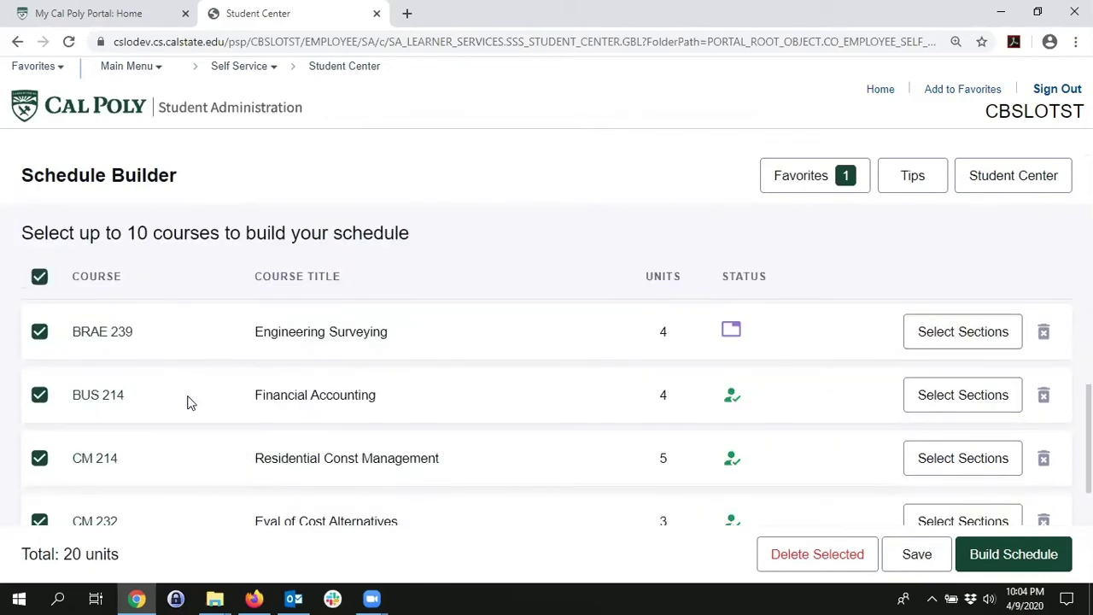
scroll(189, 404, "down", 1)
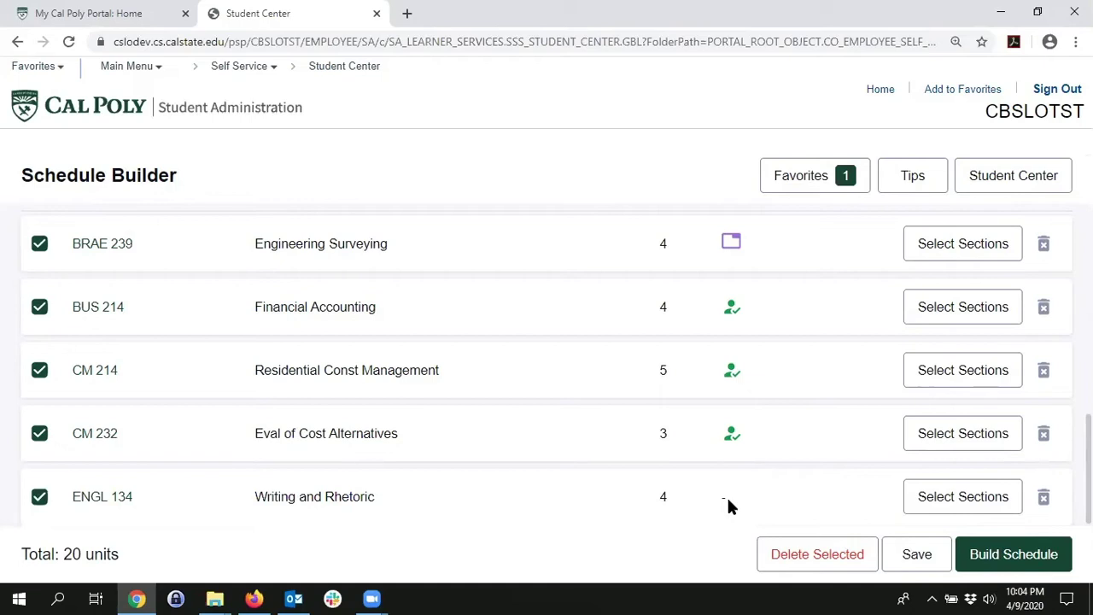
left_click(954, 503)
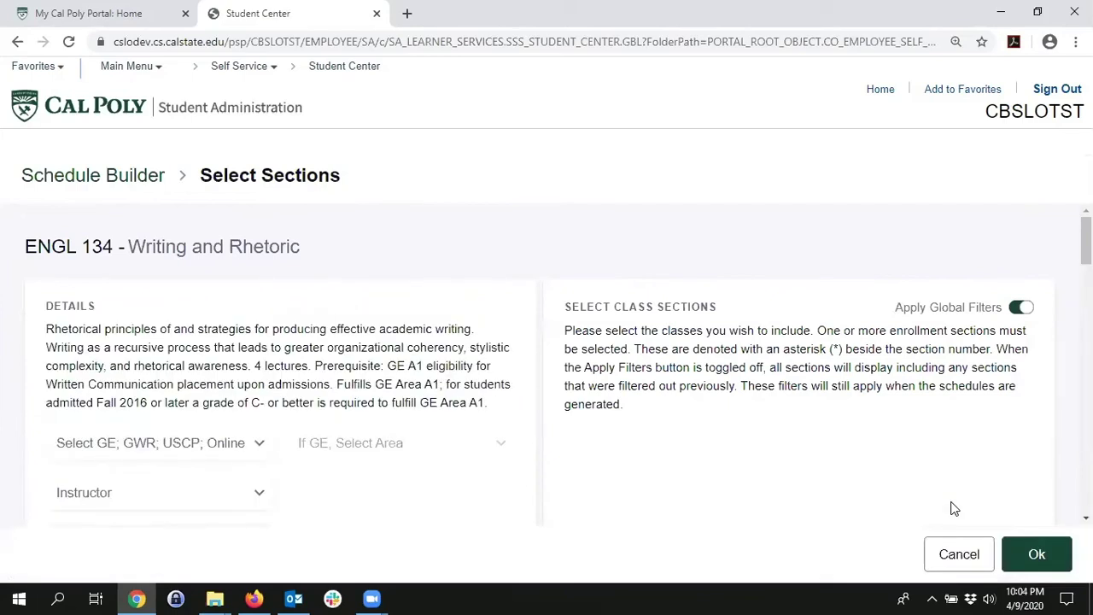
scroll(954, 508, "down", 1)
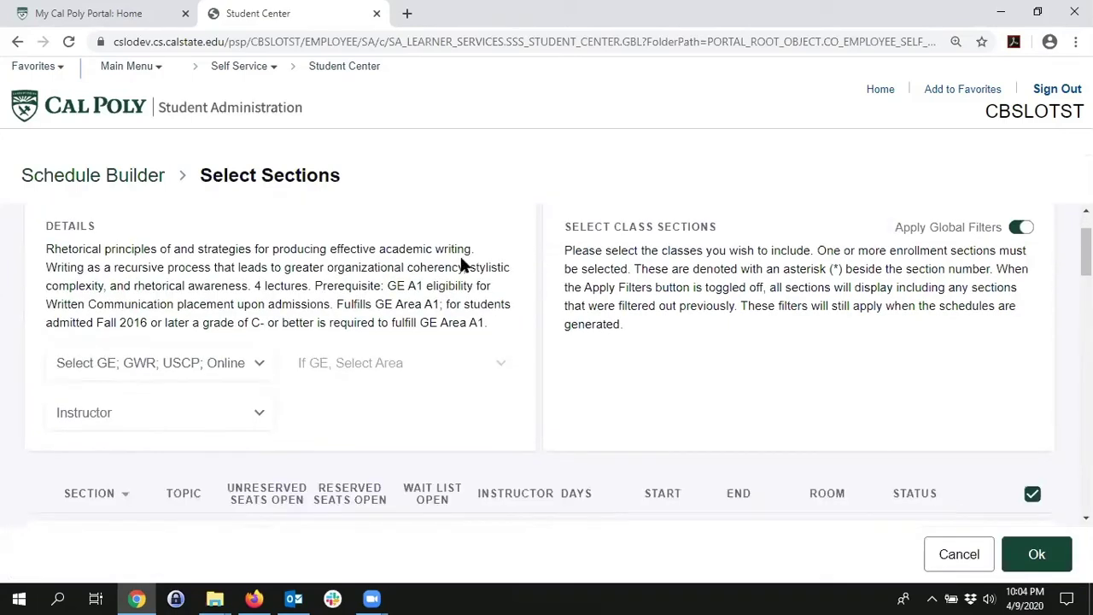
scroll(619, 376, "down", 1)
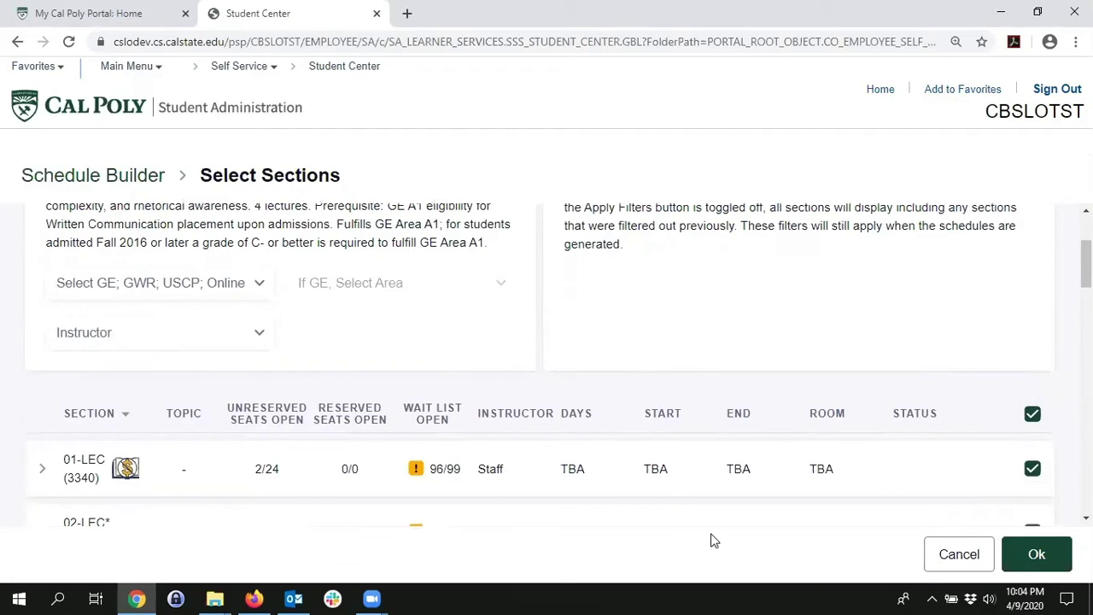
View the instructor filter choices for ENGL 134 and check the icon on section 01-LEC.
left_click(260, 334)
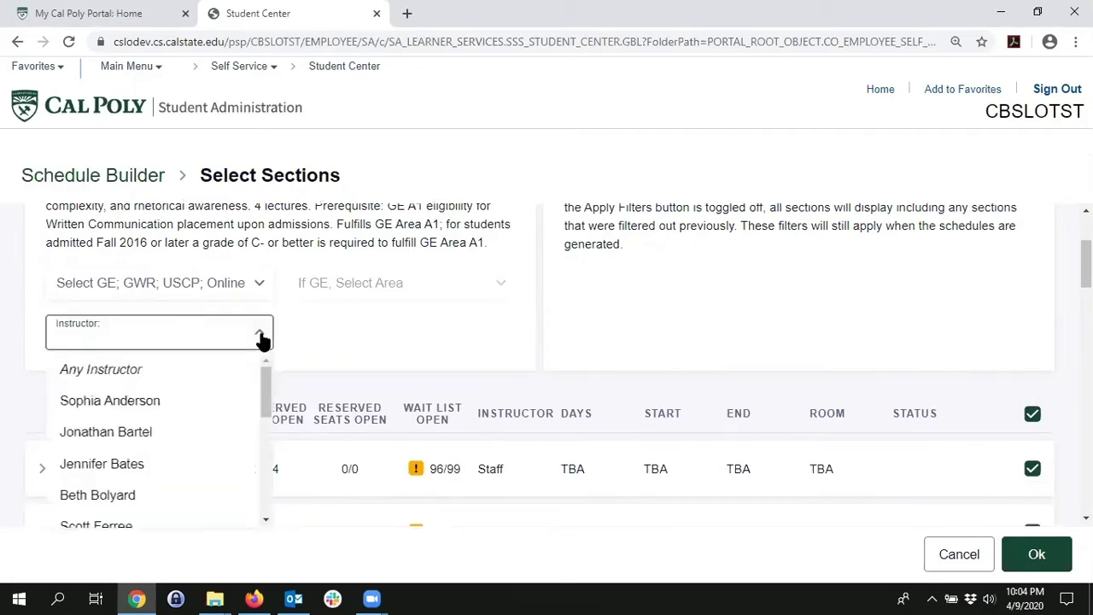
left_click(369, 332)
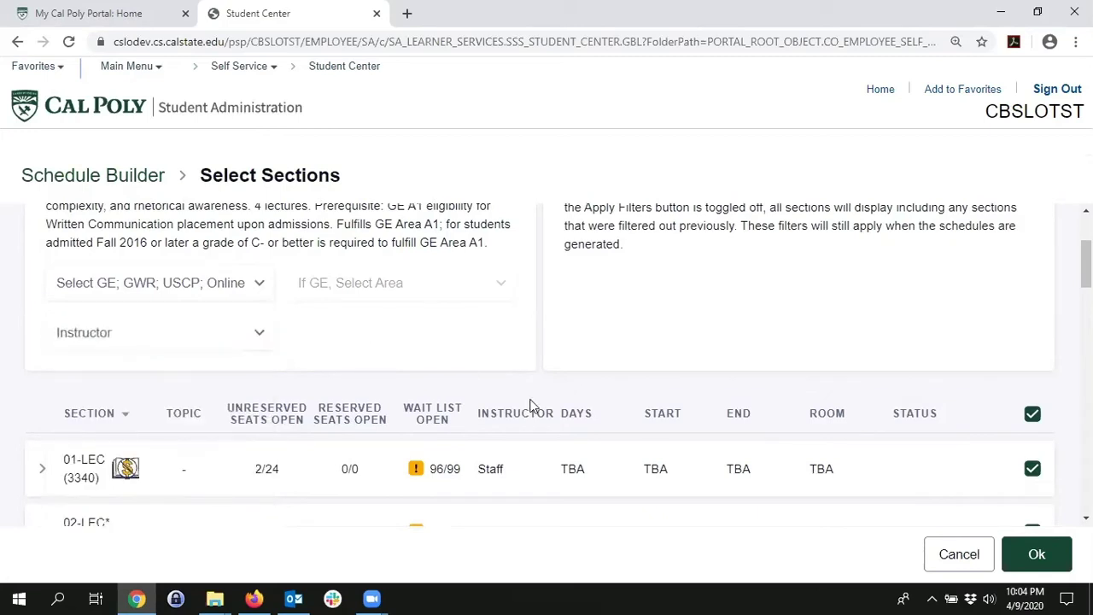
scroll(572, 452, "down", 1)
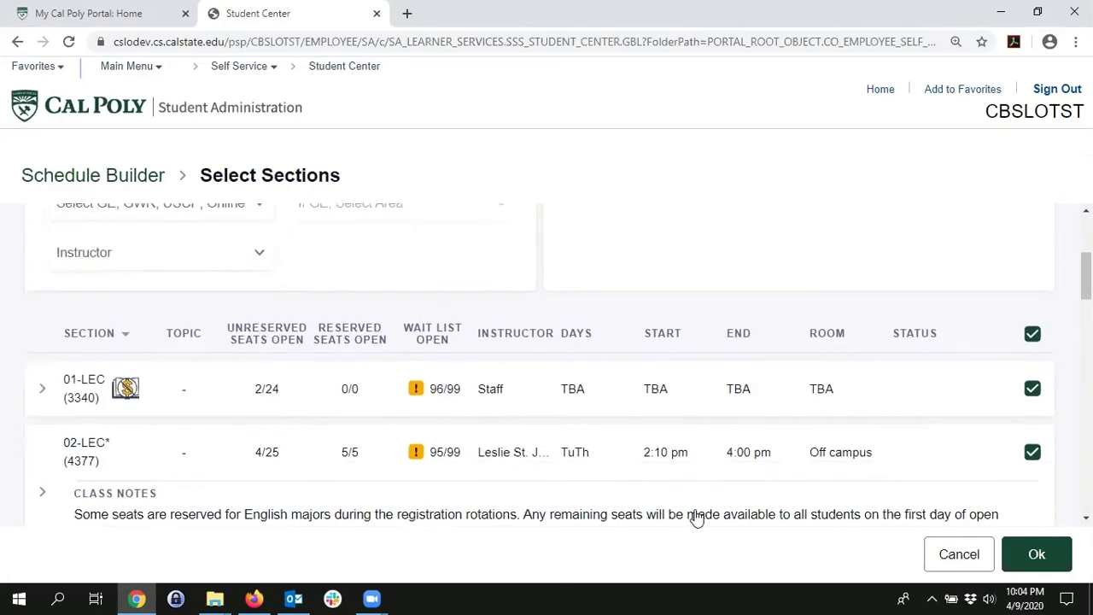
scroll(693, 515, "down", 1)
mouse_move(124, 326)
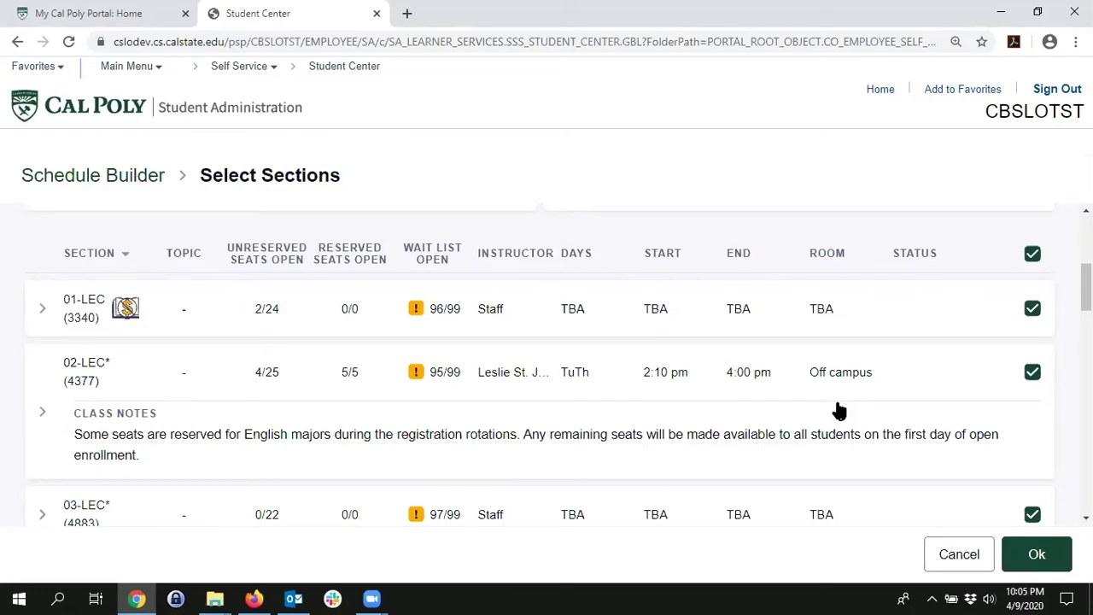
Expand section 02-LEC of ENGL 134, review its information, class notes, textbooks and seat availability, and collapse it again.
left_click(94, 372)
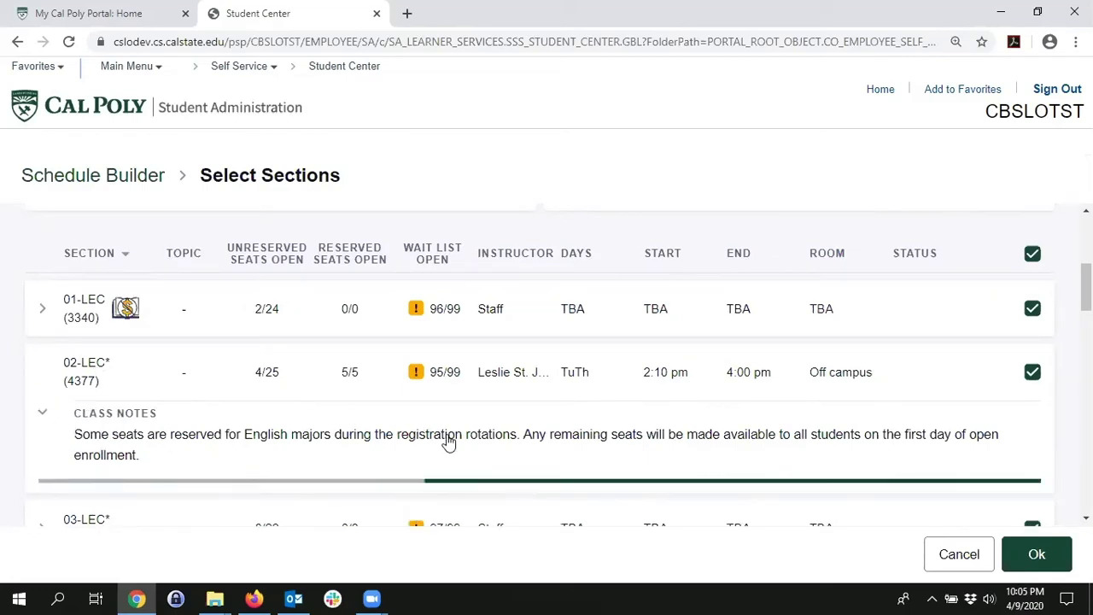
scroll(501, 444, "down", 1)
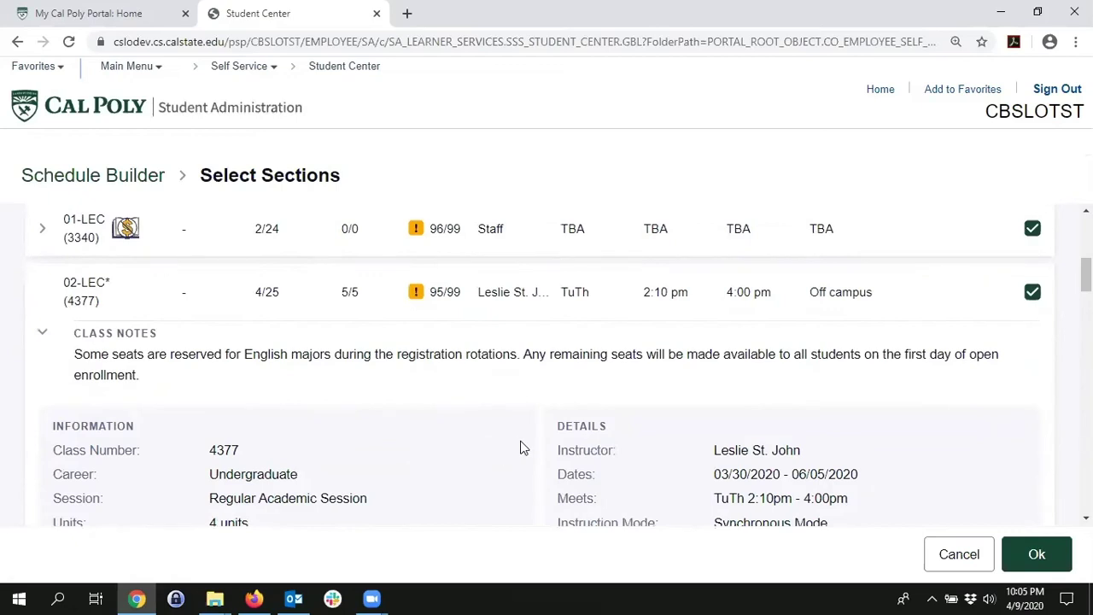
scroll(523, 448, "down", 1)
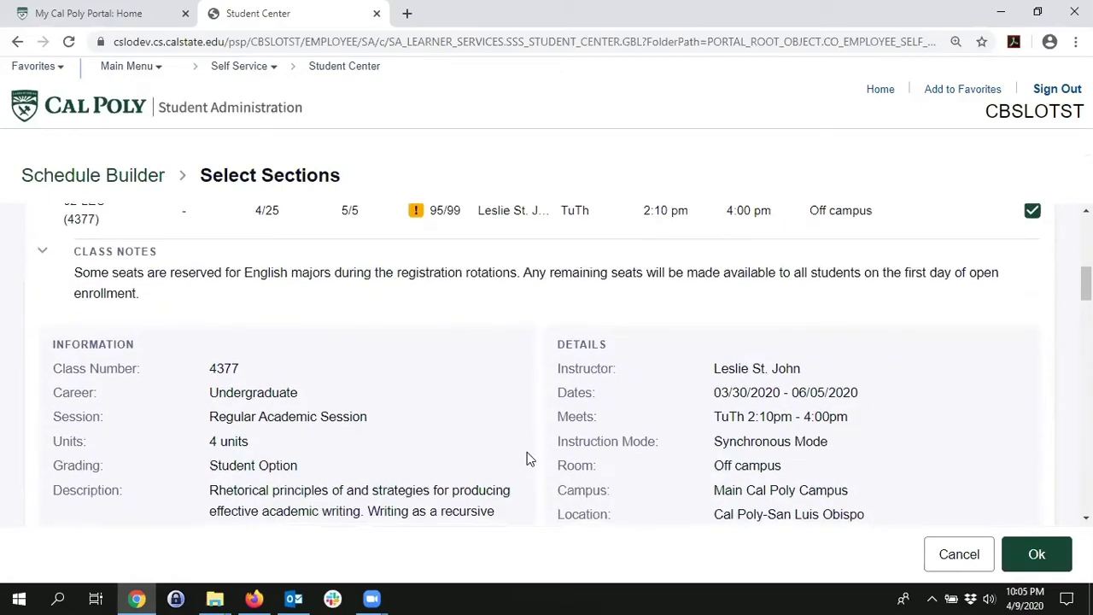
scroll(527, 459, "down", 1)
scroll(526, 458, "down", 4)
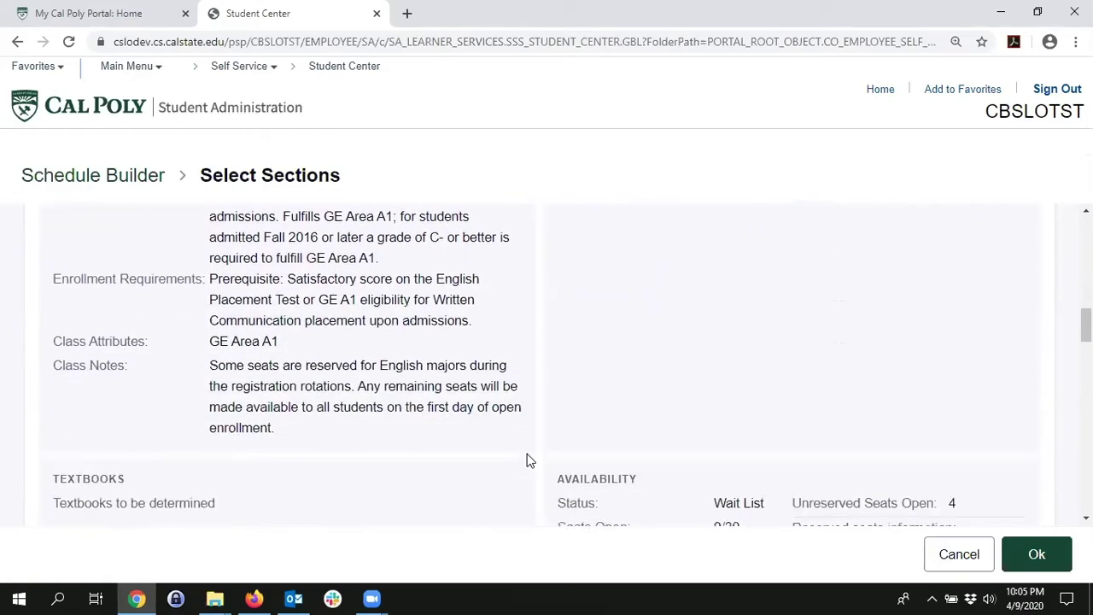
scroll(527, 461, "down", 1)
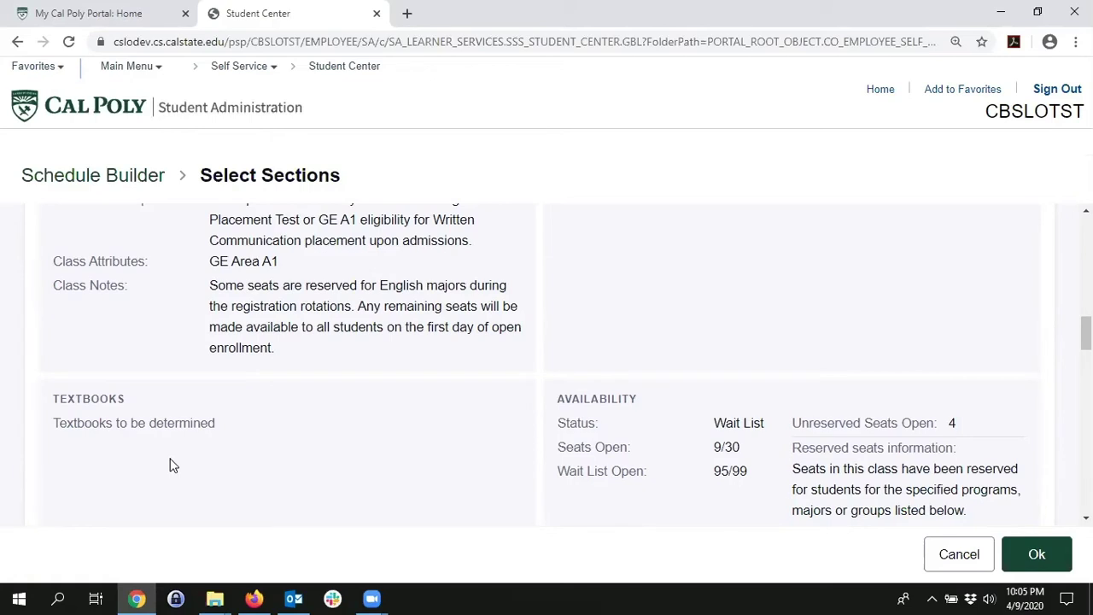
scroll(170, 464, "down", 1)
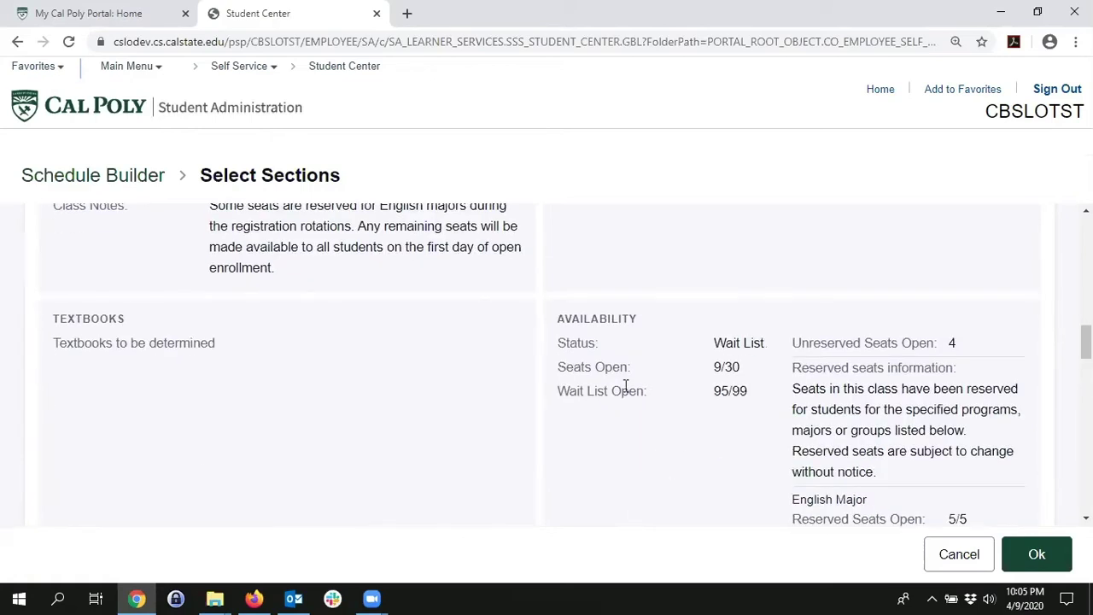
scroll(748, 452, "down", 1)
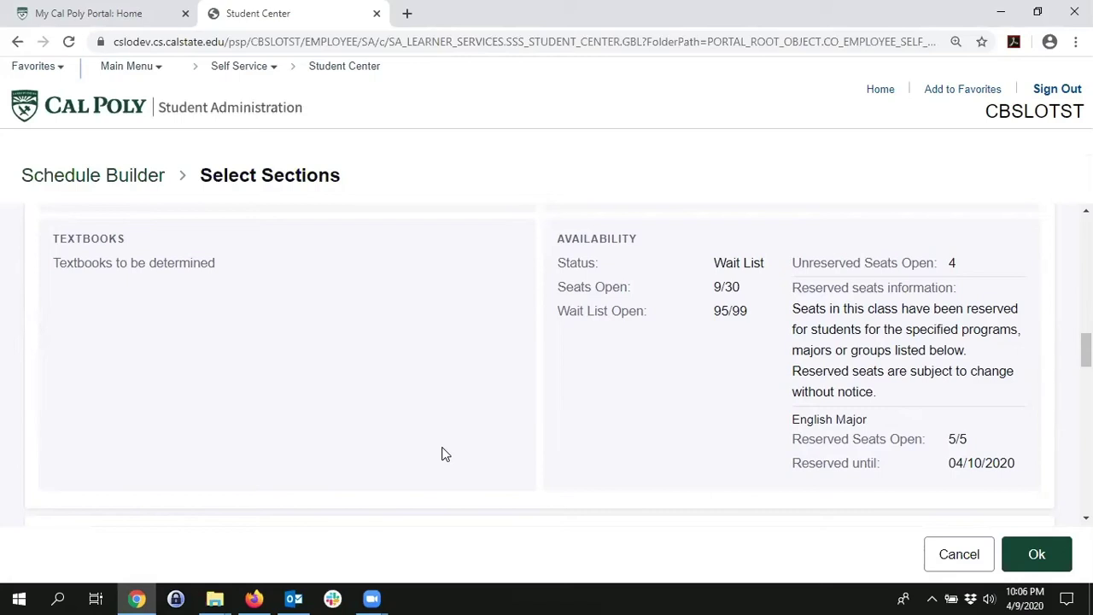
scroll(441, 453, "up", 10)
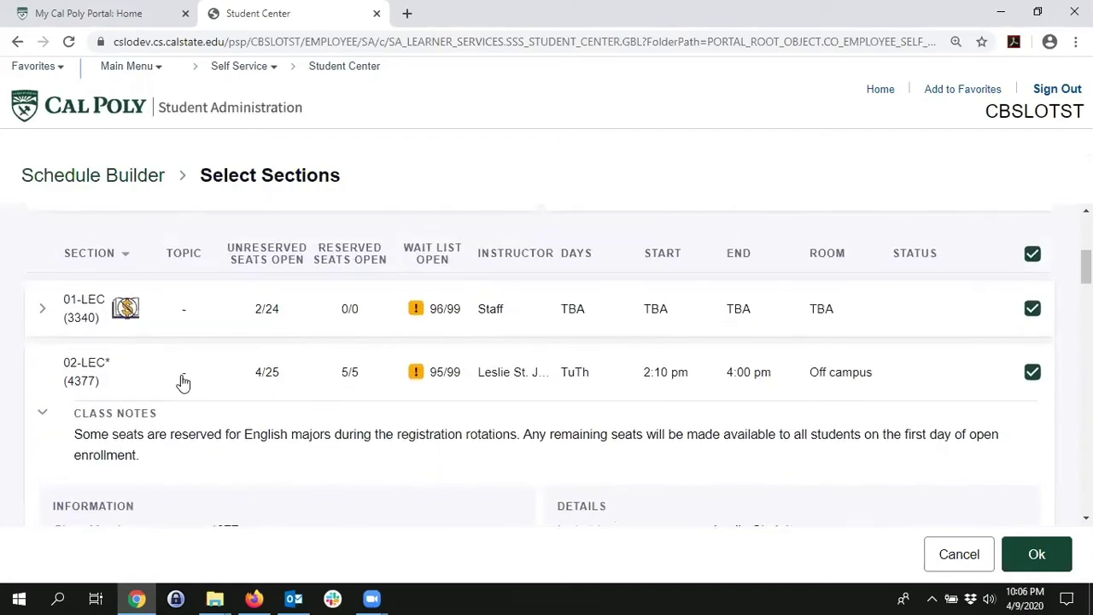
left_click(190, 386)
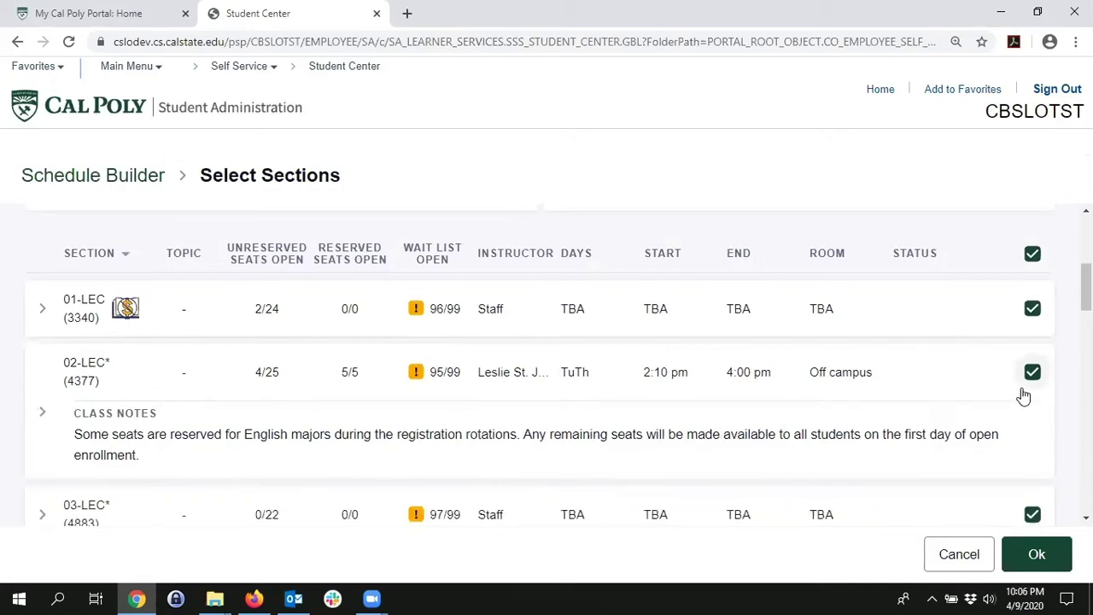
Limit ENGL 134 to sections 01-LEC, 02-LEC and 03-LEC by deselecting all the others, and confirm the selection.
left_click(1034, 256)
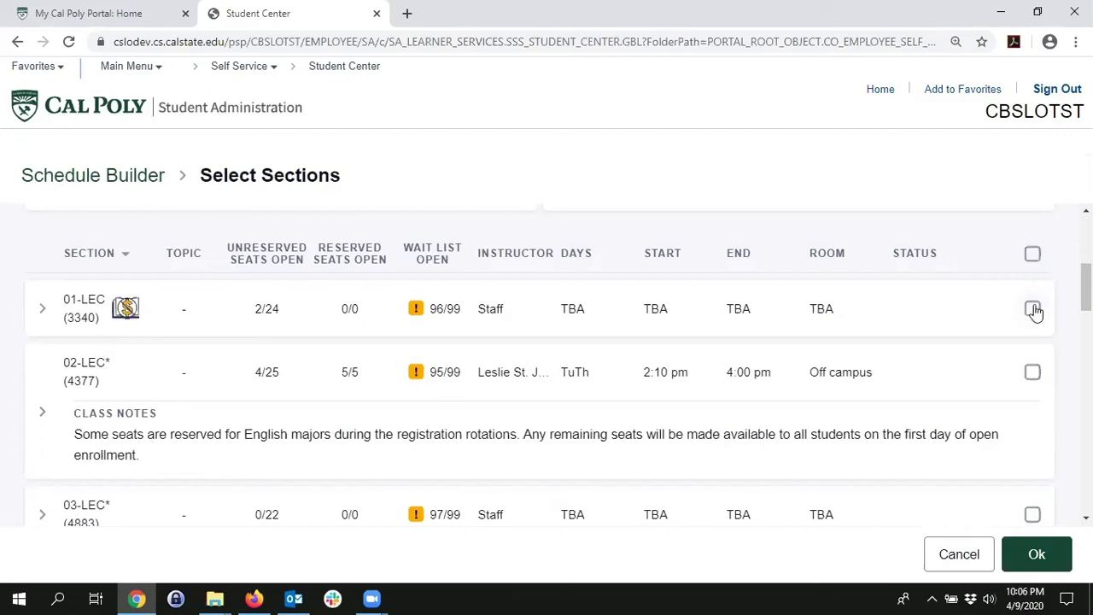
left_click(1033, 310)
left_click(1032, 372)
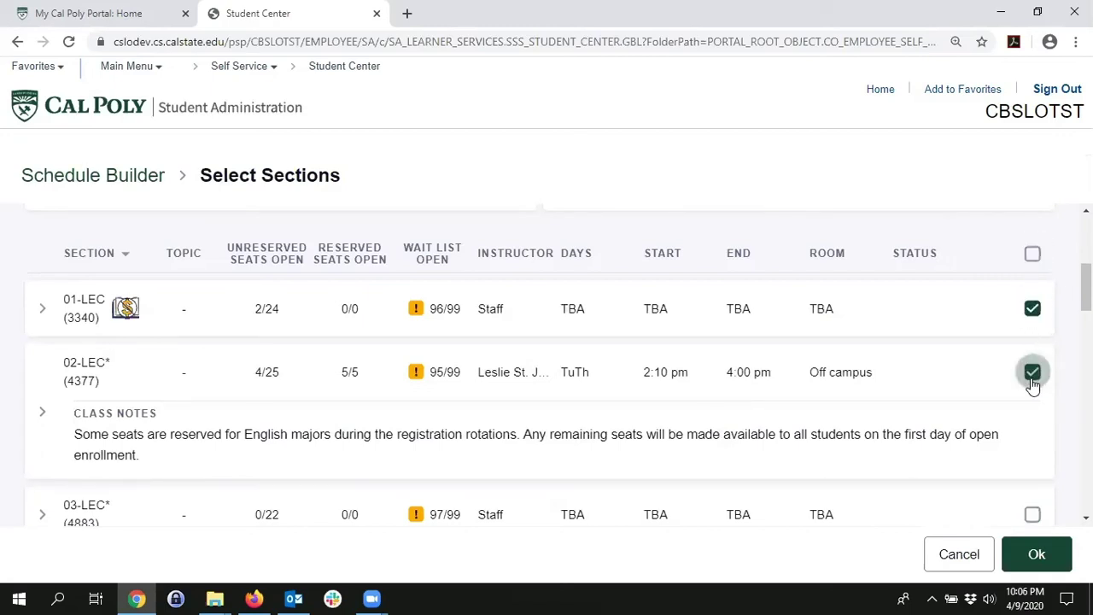
left_click(1032, 513)
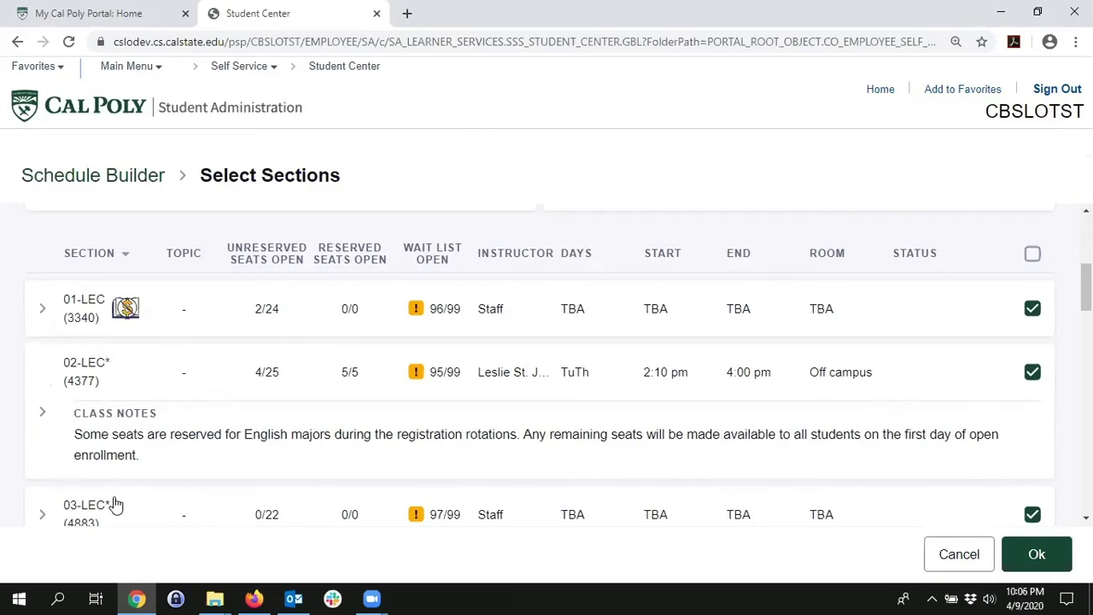
left_click(1048, 555)
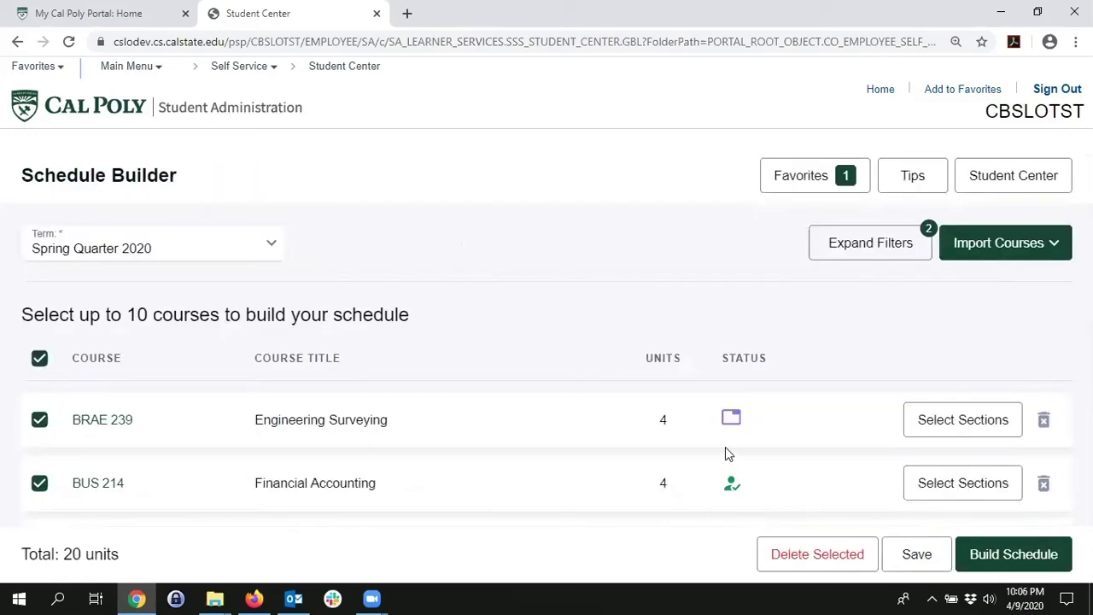
Delete the course ENGL 134 - Writing and Rhetoric from the course list.
scroll(478, 500, "down", 2)
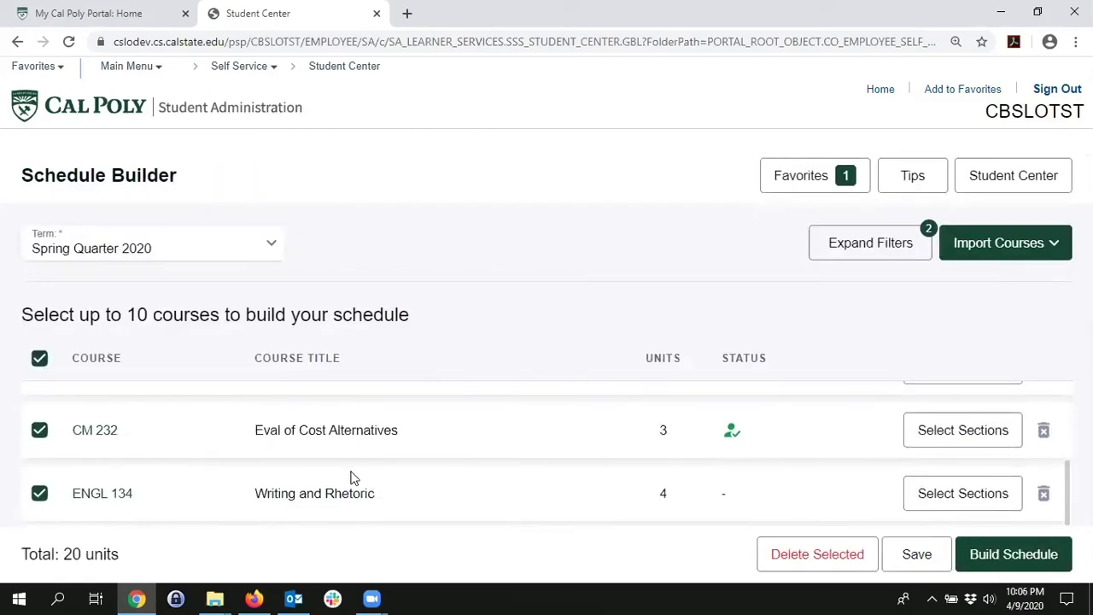
left_click(1043, 495)
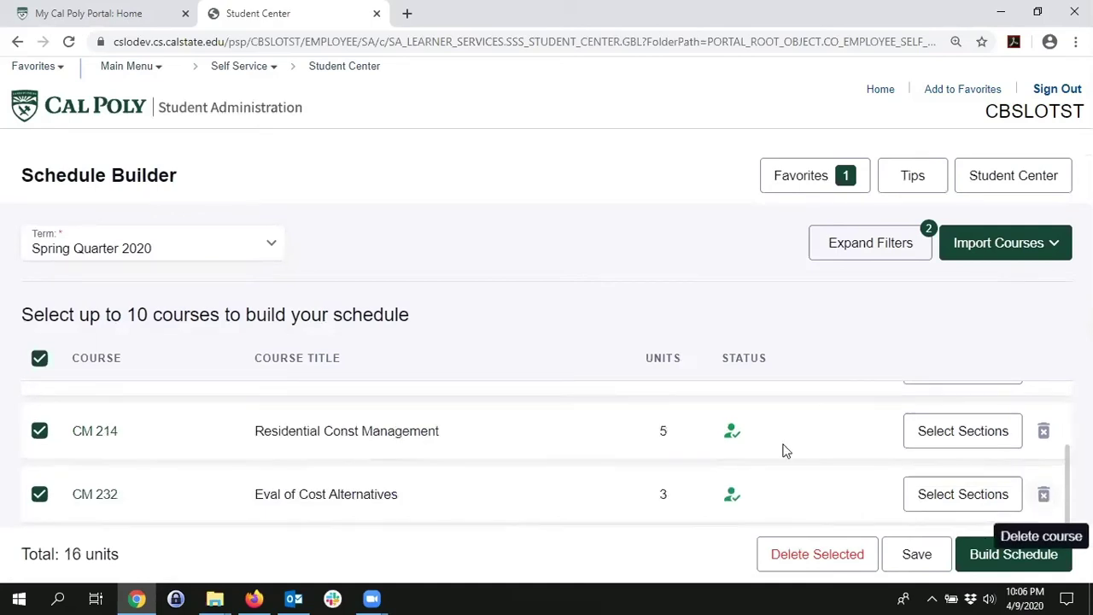
scroll(136, 401, "up", 3)
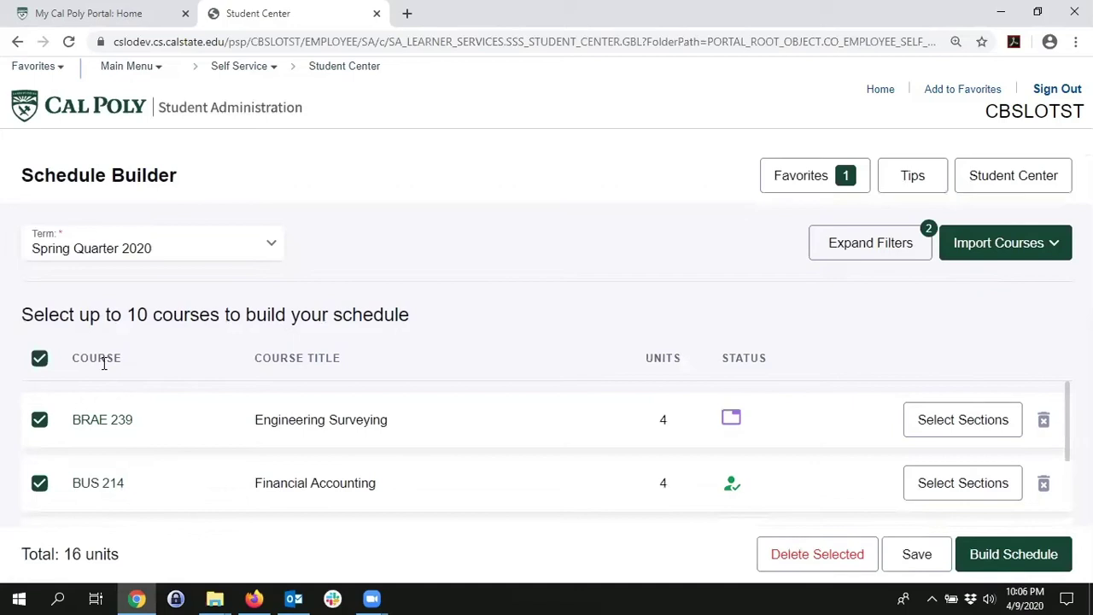
Expand the filters and add the course AEPS 315 - Principles Organic Crop Prod to the course list.
left_click(862, 244)
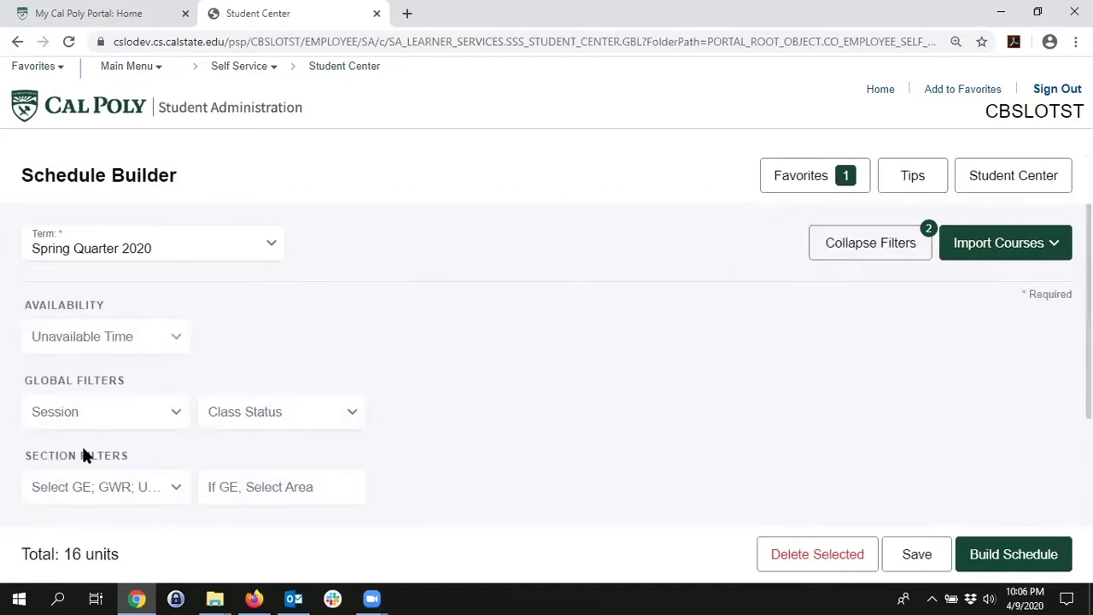
scroll(254, 450, "down", 1)
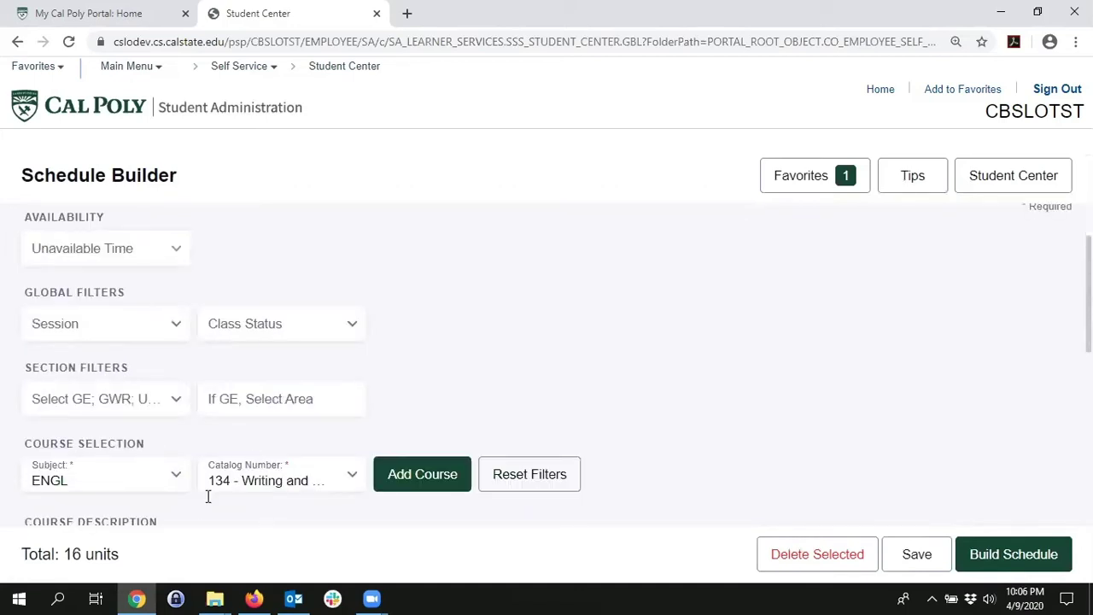
left_click(131, 480)
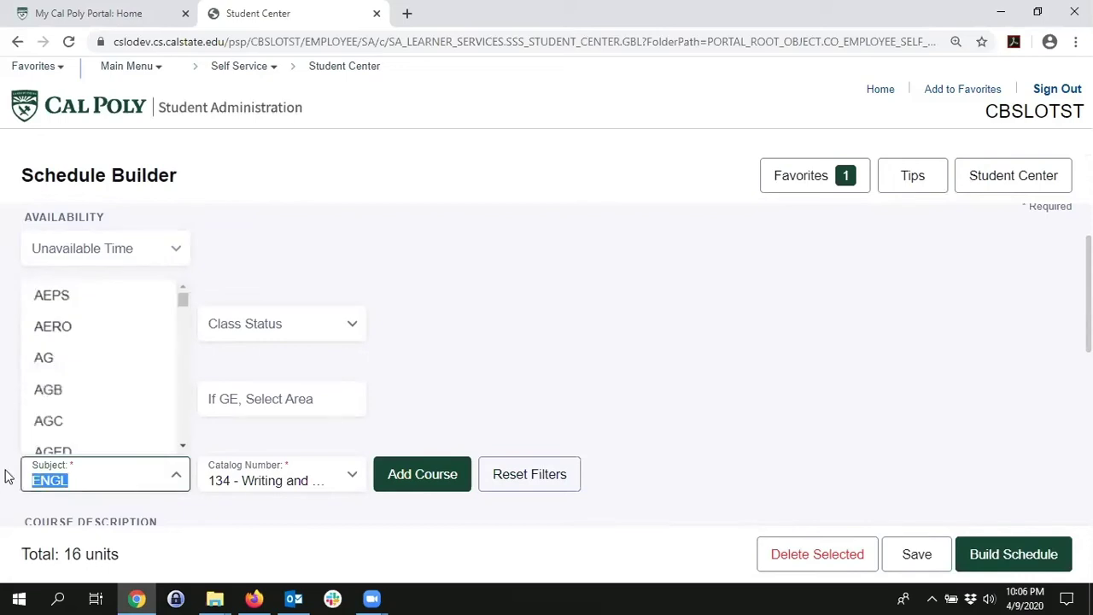
type("aeps")
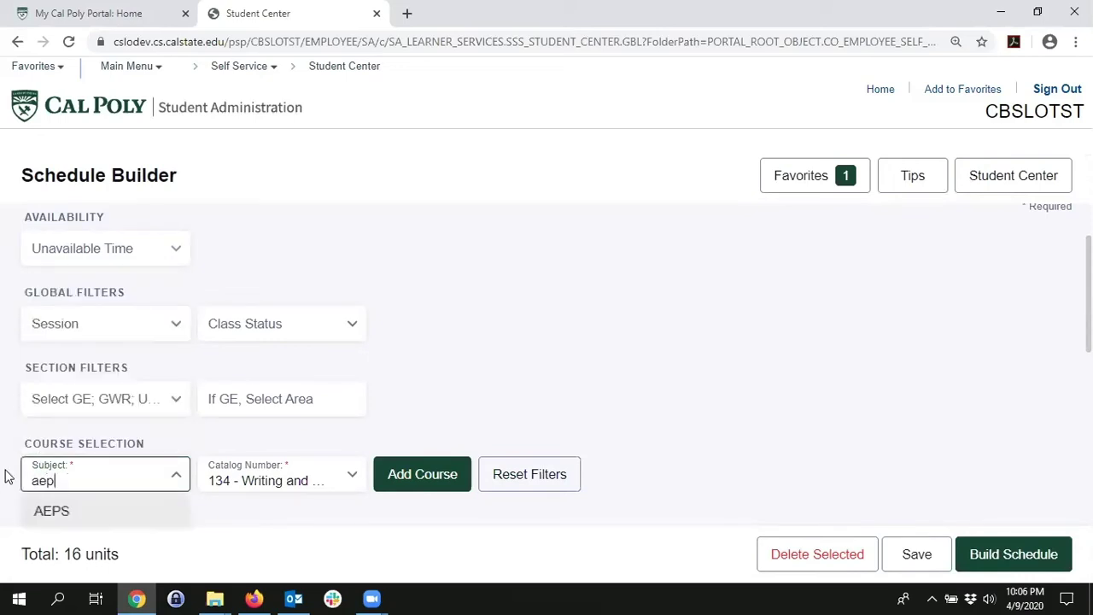
left_click(64, 513)
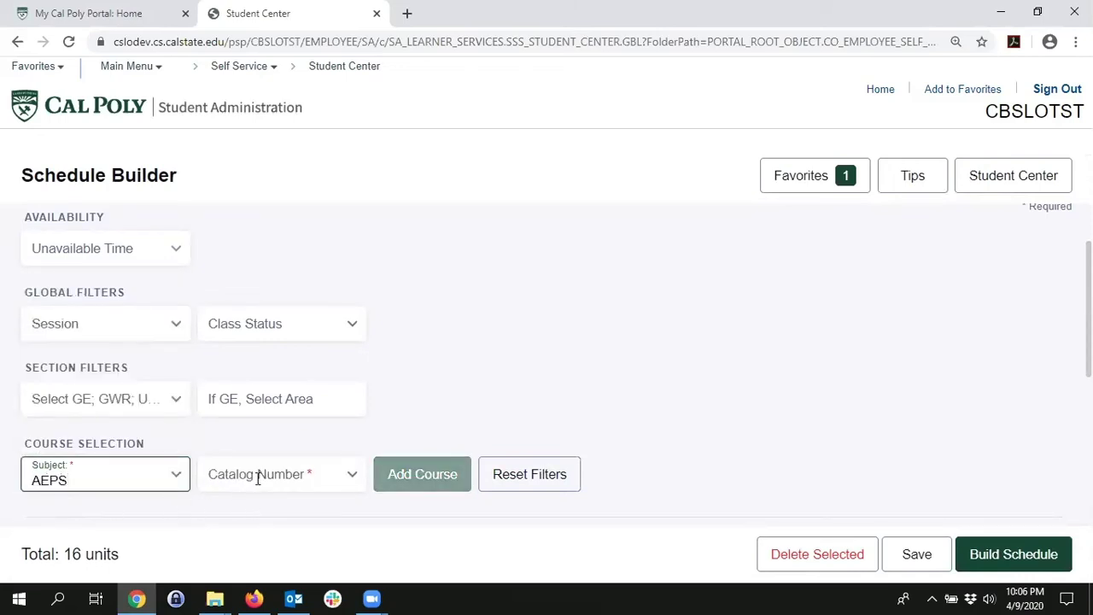
left_click(256, 476)
scroll(256, 431, "down", 5)
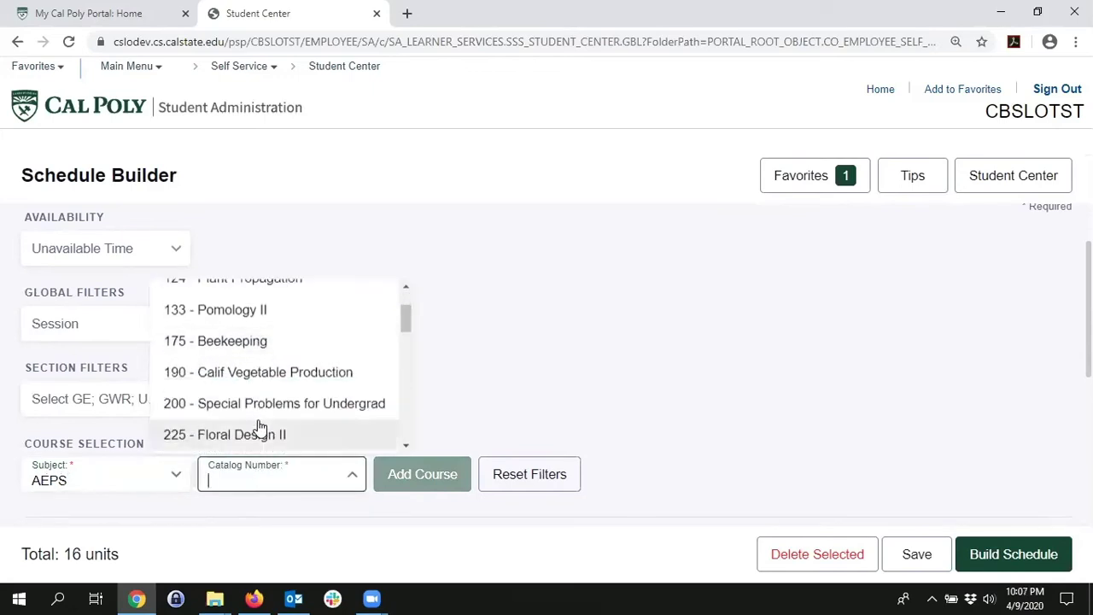
scroll(235, 427, "down", 1)
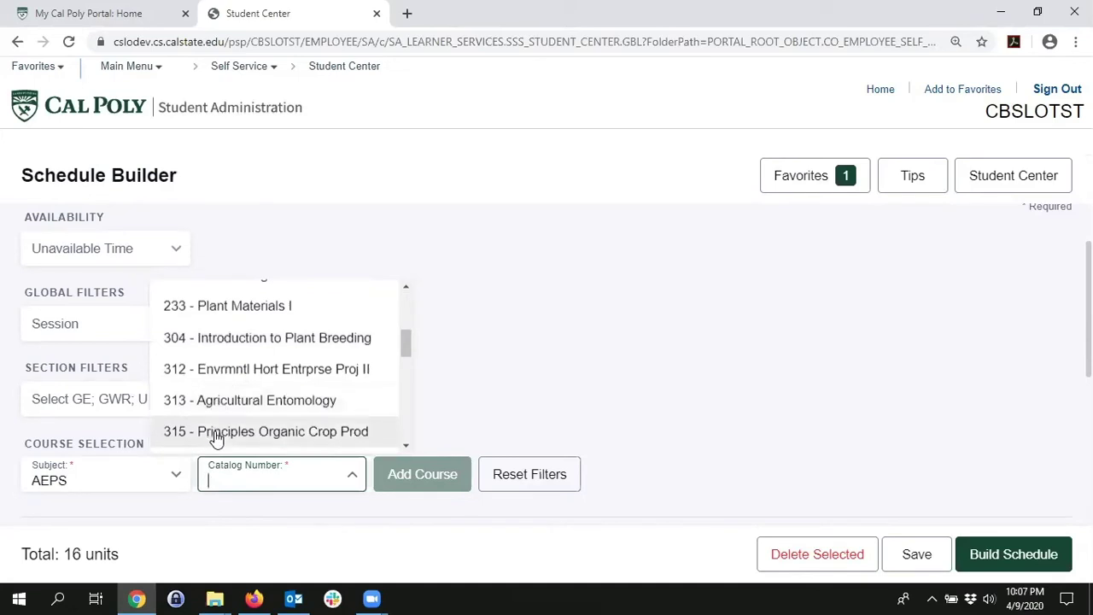
left_click(213, 433)
left_click(404, 480)
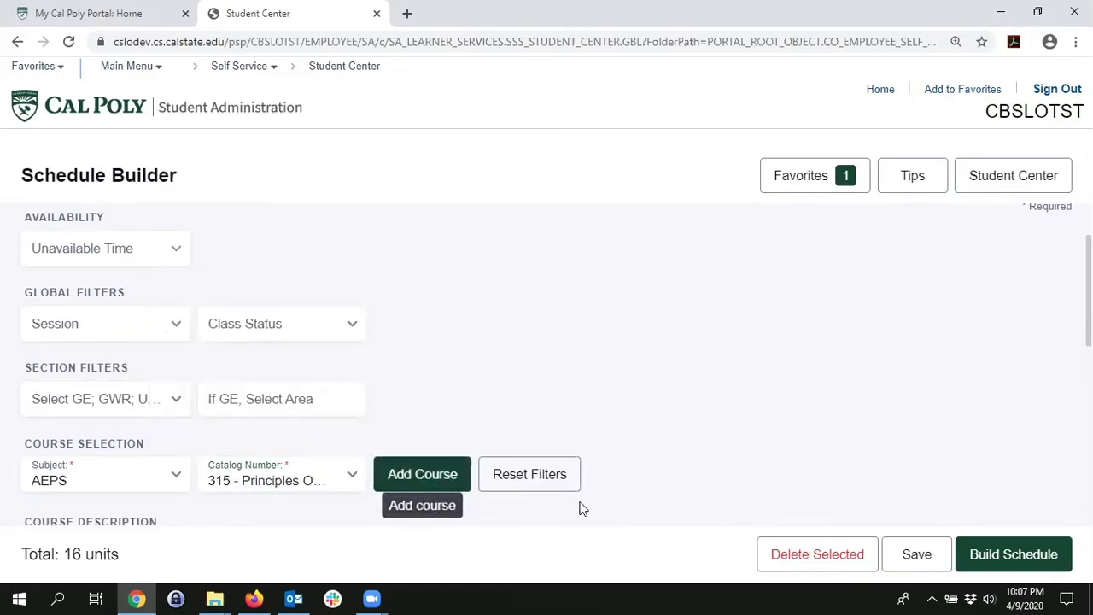
Open the AEPS 315 section selection, check the leaf icon on section 01-LEC, and return to the course list with all sections kept.
scroll(580, 504, "down", 1)
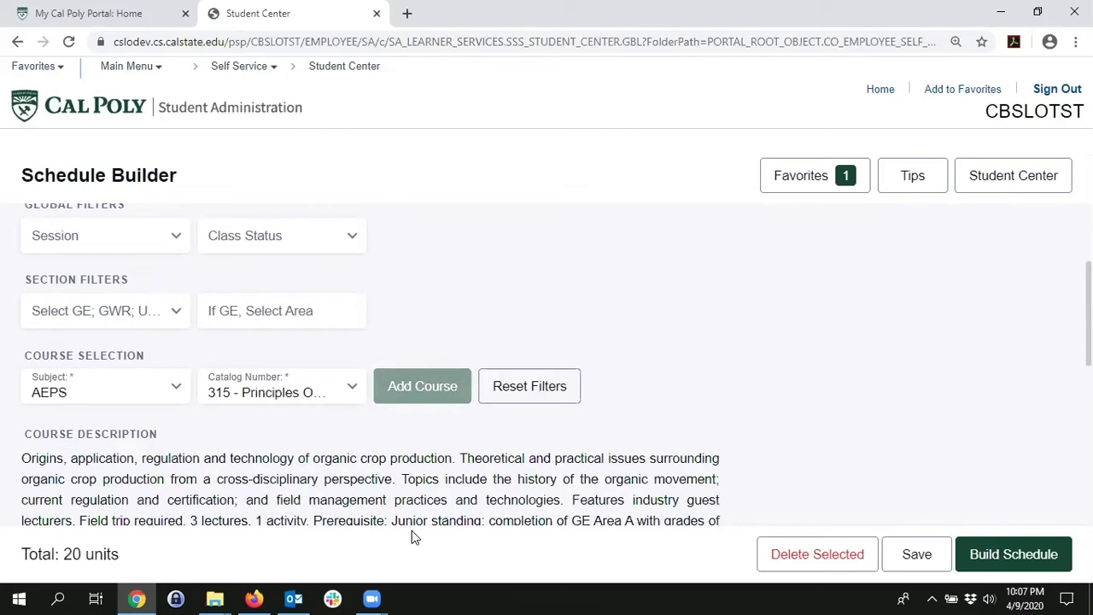
scroll(312, 500, "down", 4)
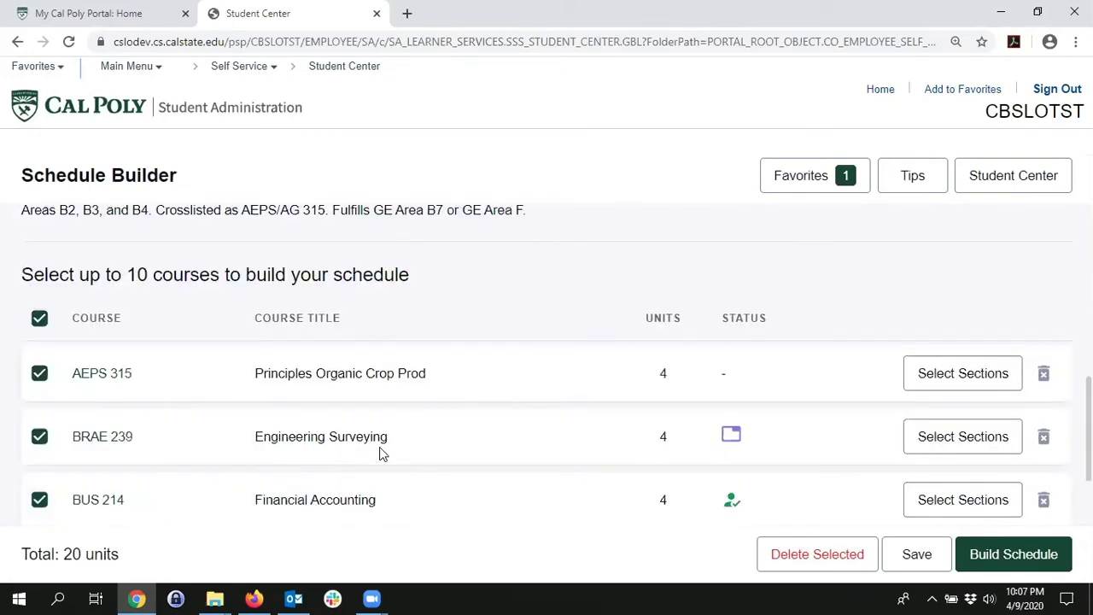
left_click(102, 378)
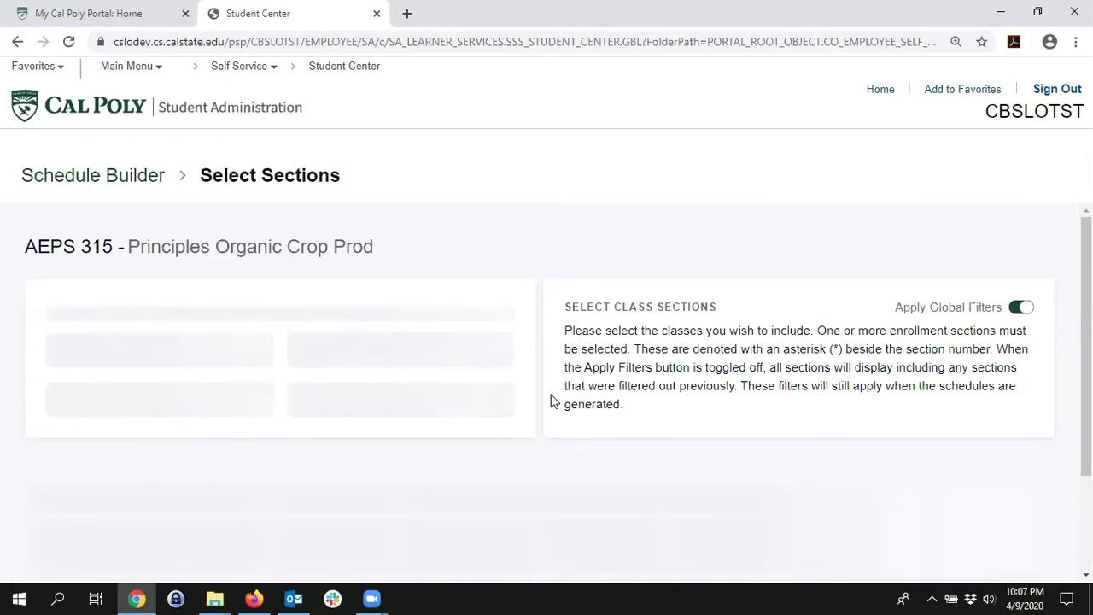
scroll(653, 476, "down", 2)
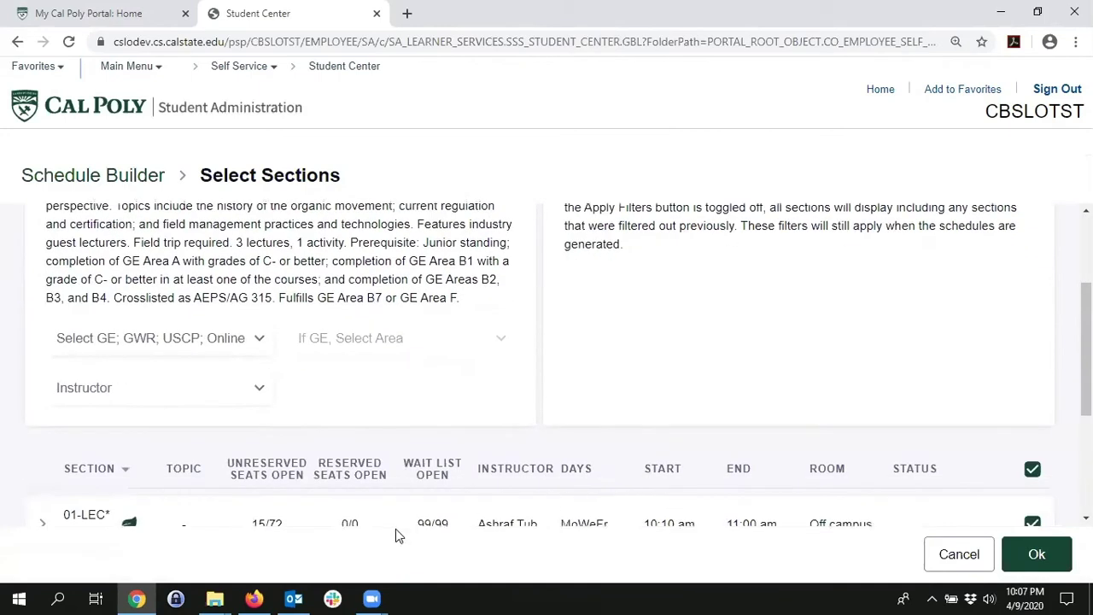
scroll(205, 510, "down", 1)
mouse_move(129, 447)
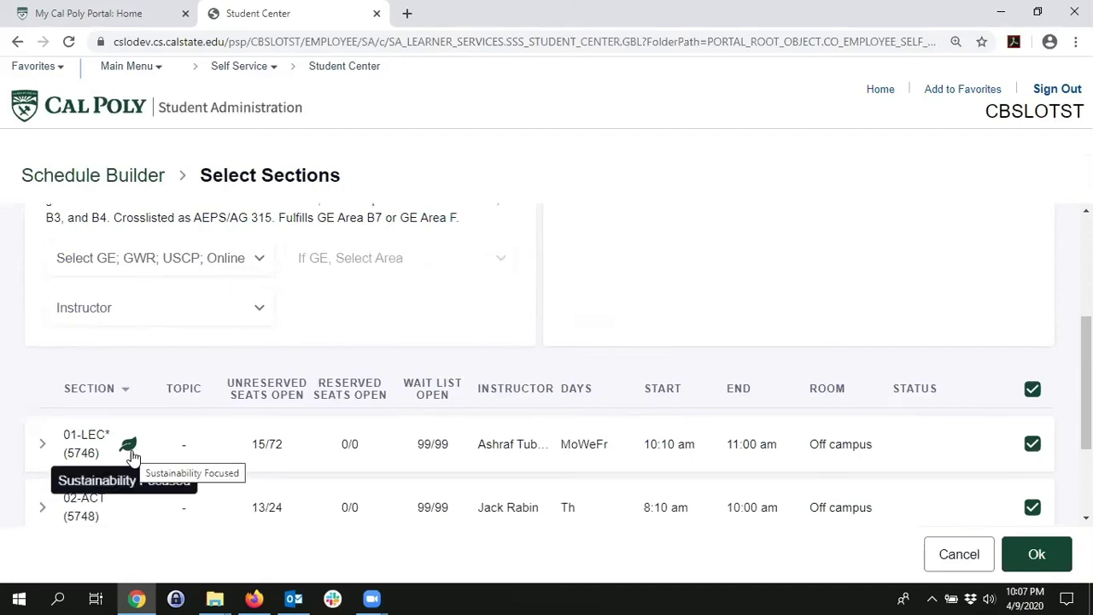
scroll(617, 419, "up", 2)
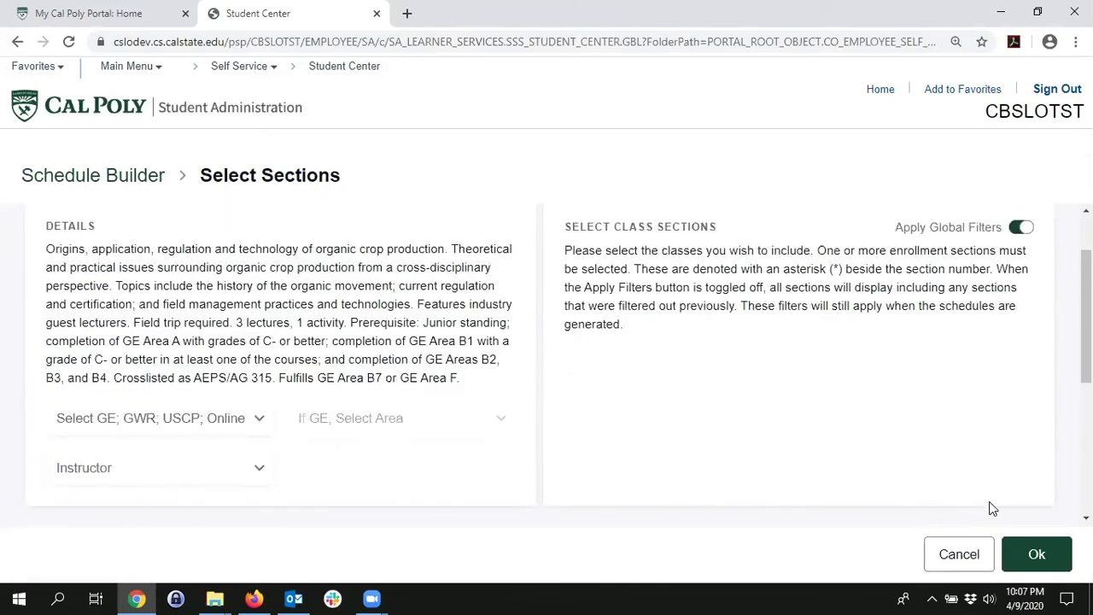
left_click(1036, 556)
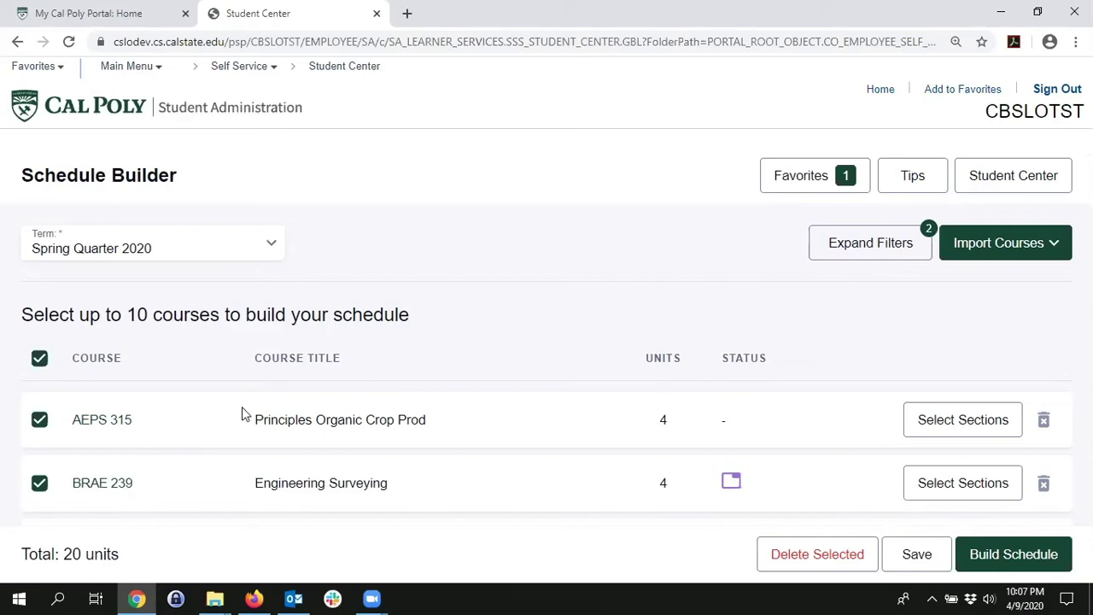
Delete AEPS 315 - Principles Organic Crop Prod from the course list and build schedules from the remaining courses.
left_click(1044, 422)
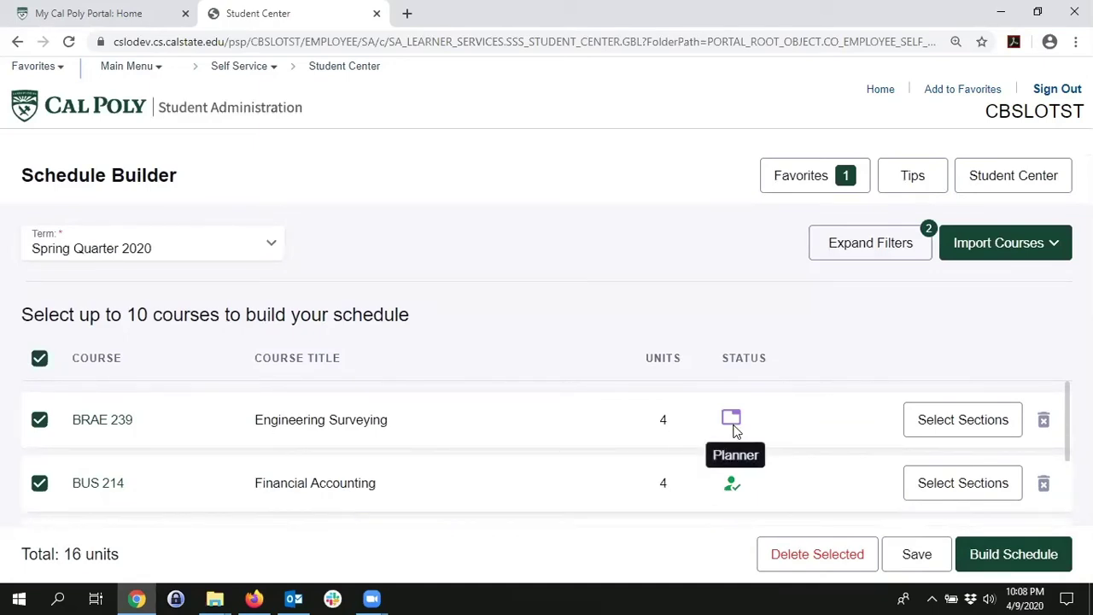
left_click(1041, 564)
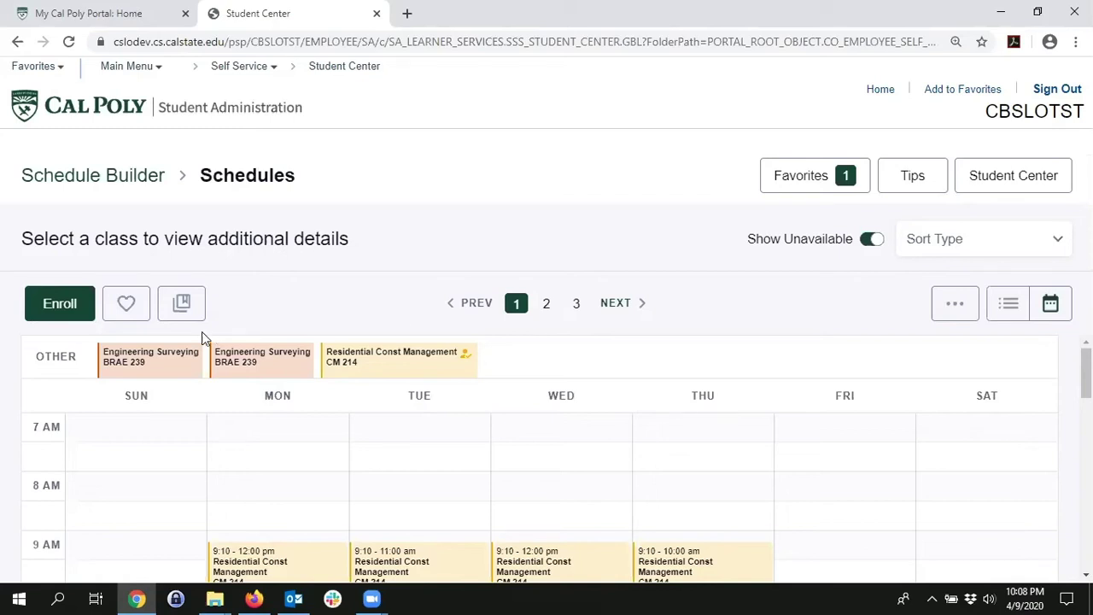
Add the first generated schedule to favorites as "Schedule Option 3" and check the favorite schedules list.
left_click(122, 316)
left_click_drag(531, 369, 371, 385)
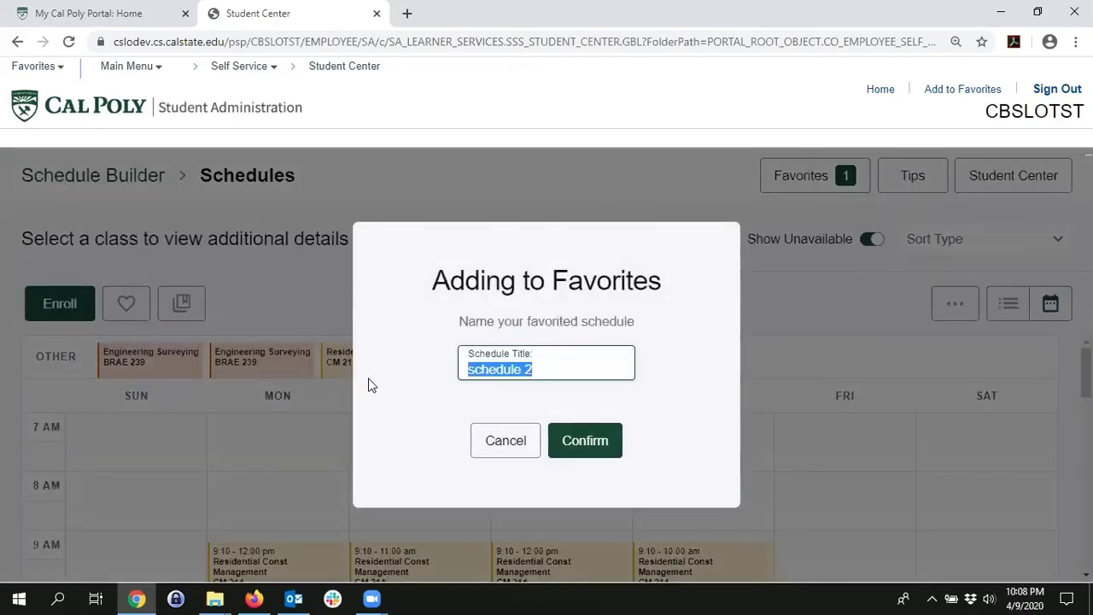
type("Schedule Option 3")
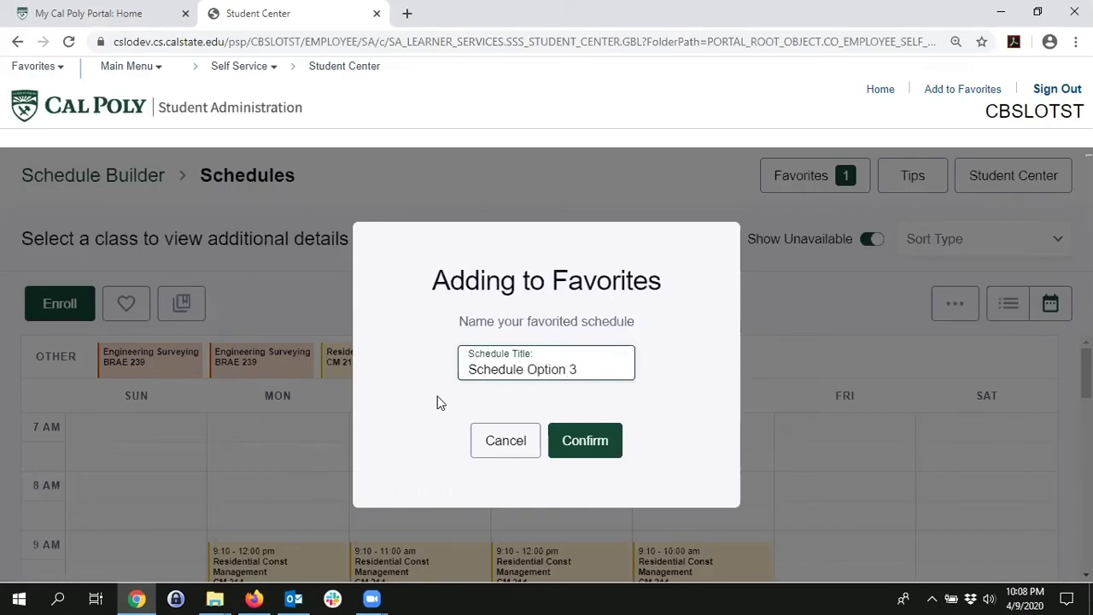
left_click(579, 452)
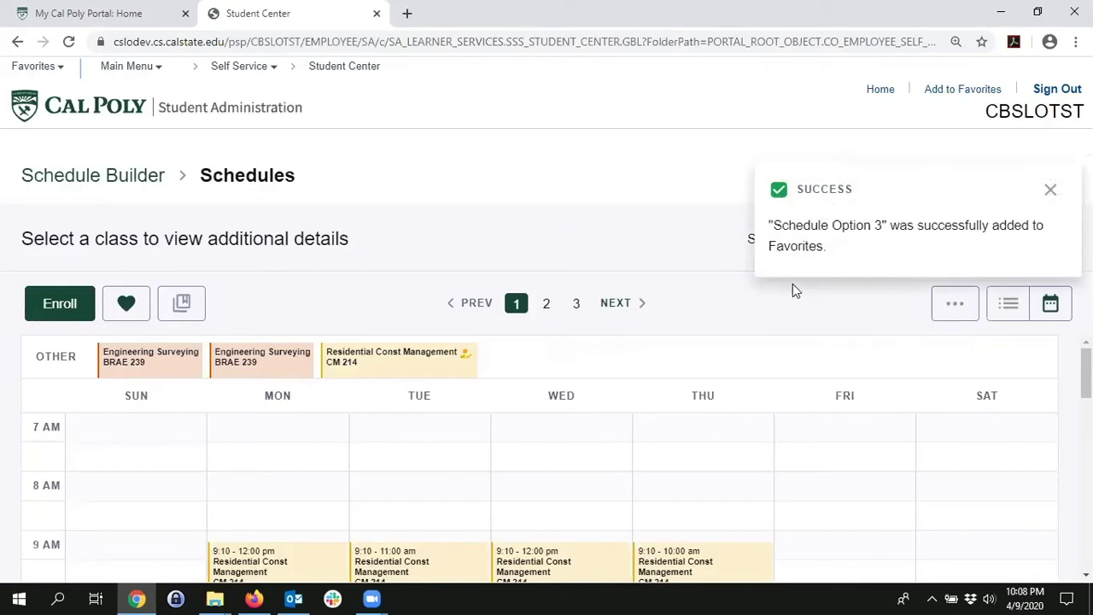
left_click(1050, 191)
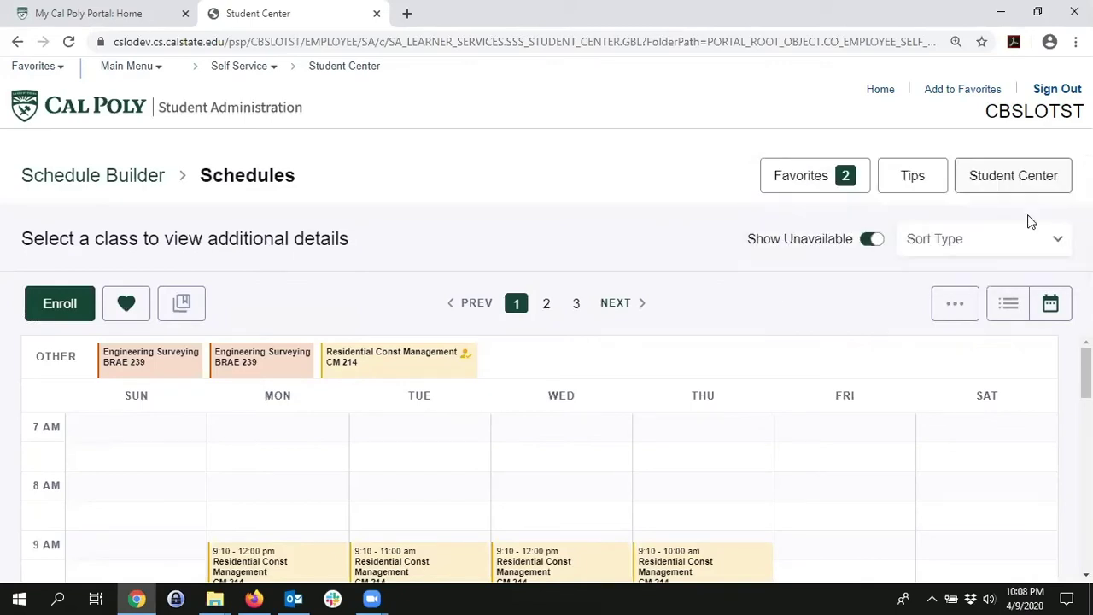
left_click(816, 185)
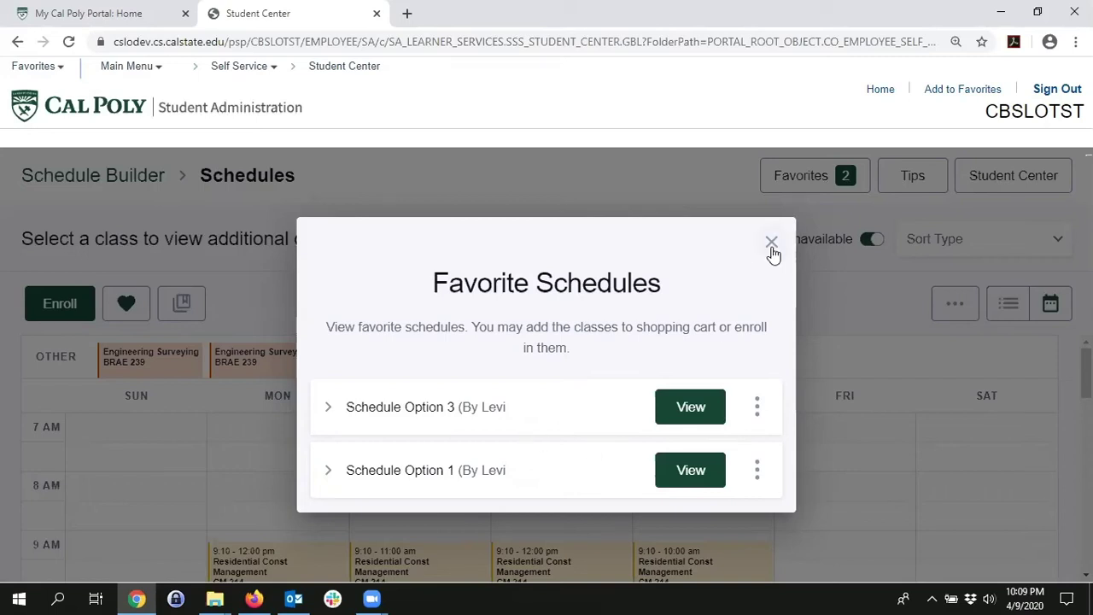
left_click(772, 245)
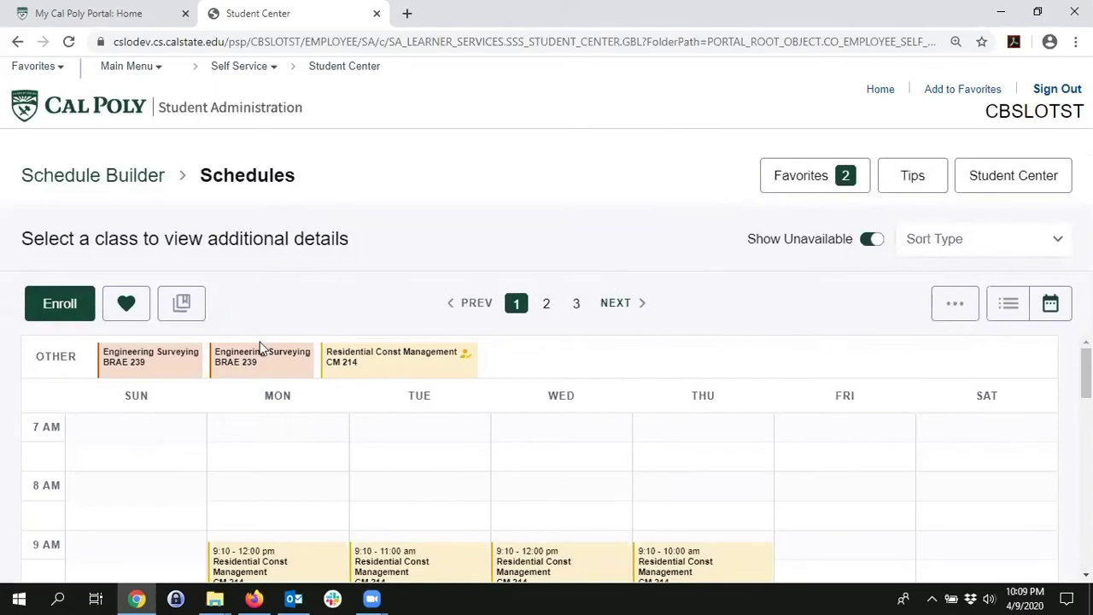
Add generated schedules 1 and 2 to the schedule comparison.
left_click(187, 311)
left_click(546, 313)
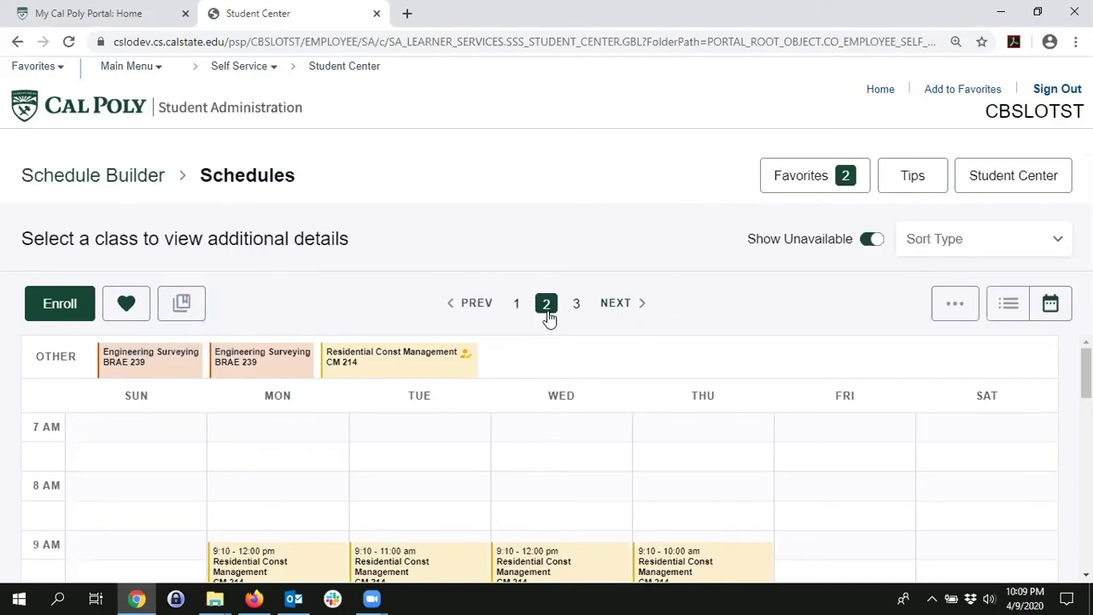
left_click(188, 309)
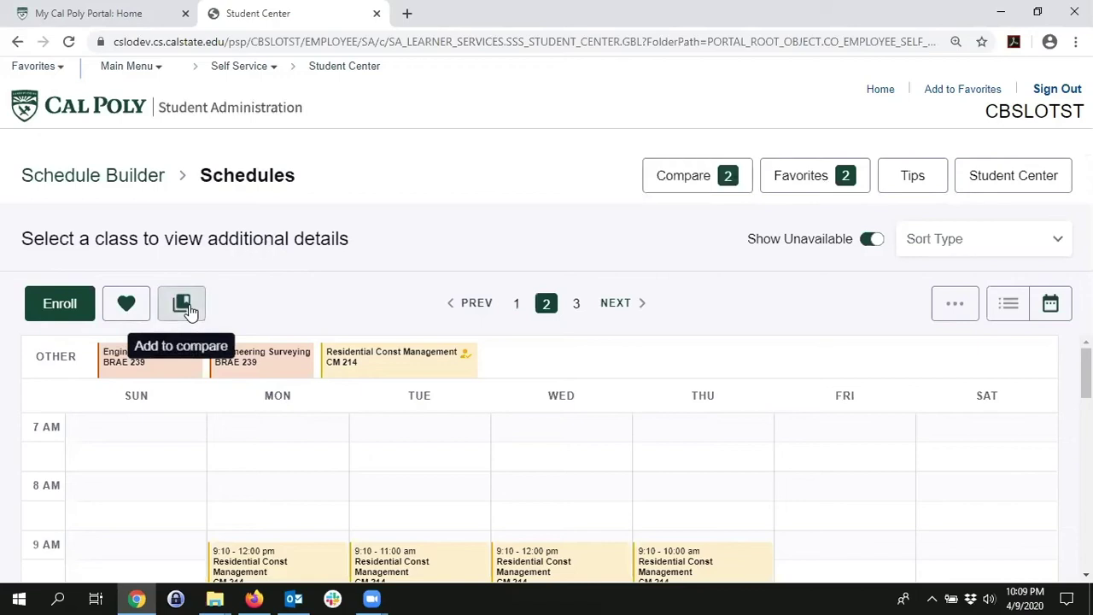
Compare schedules 1 and 2 side by side in the weekly calendar, and return to the generated schedules.
left_click(683, 181)
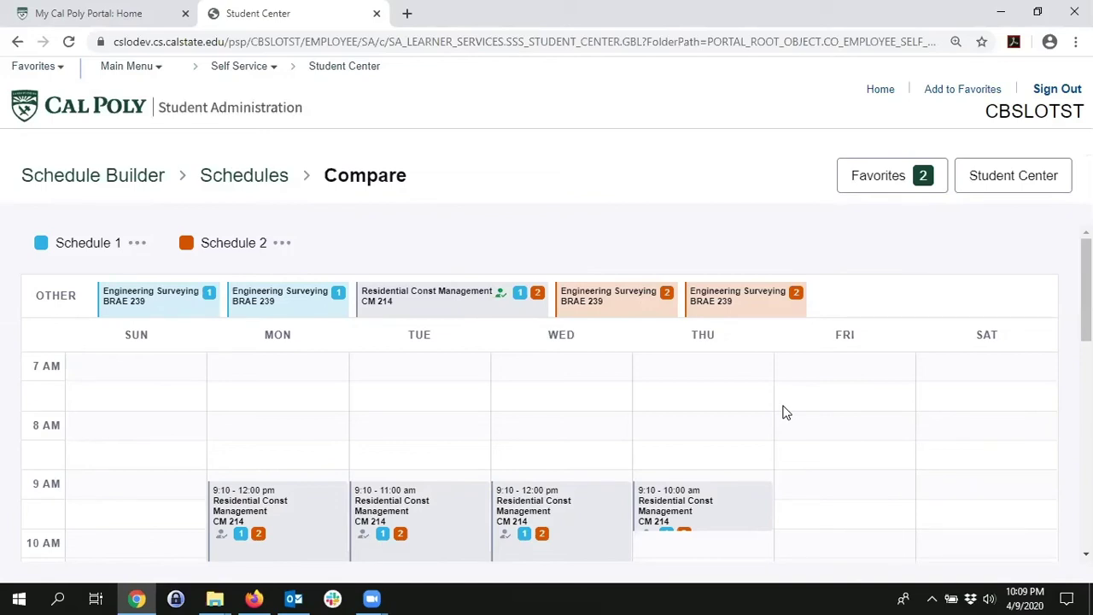
scroll(786, 412, "down", 1)
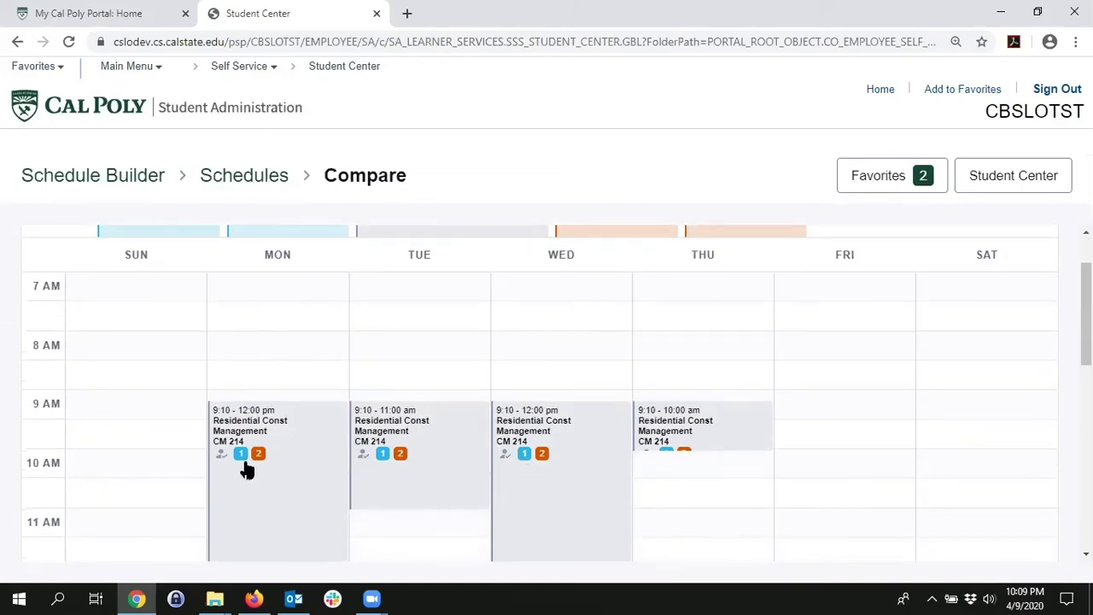
scroll(341, 475, "up", 1)
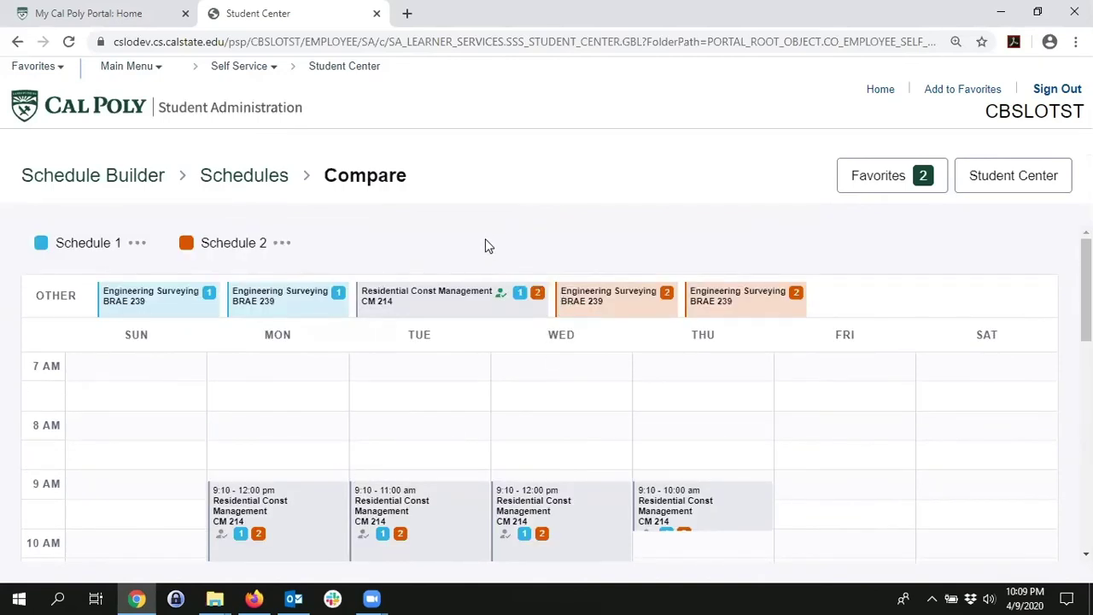
left_click(265, 186)
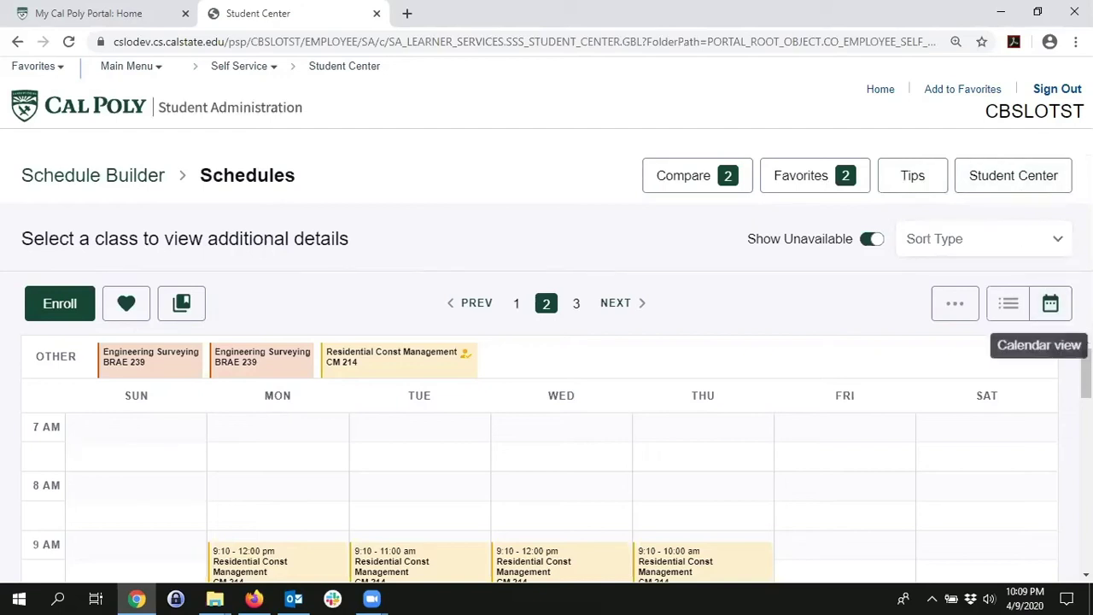
Review the classes of schedule 2 in list view and switch to schedule 1.
left_click(1009, 314)
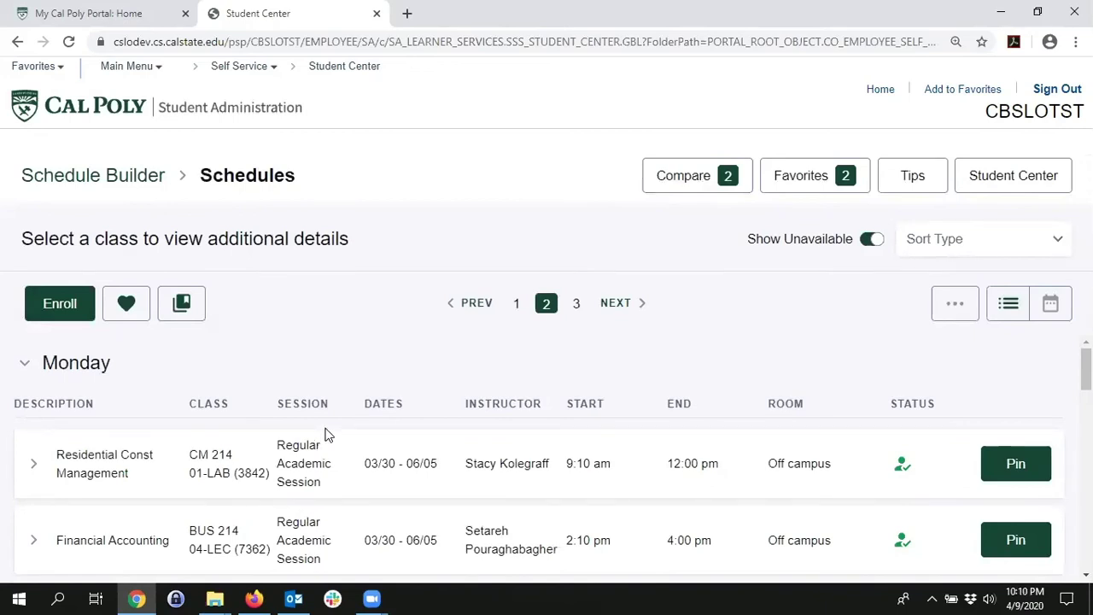
scroll(324, 434, "down", 3)
scroll(768, 373, "up", 3)
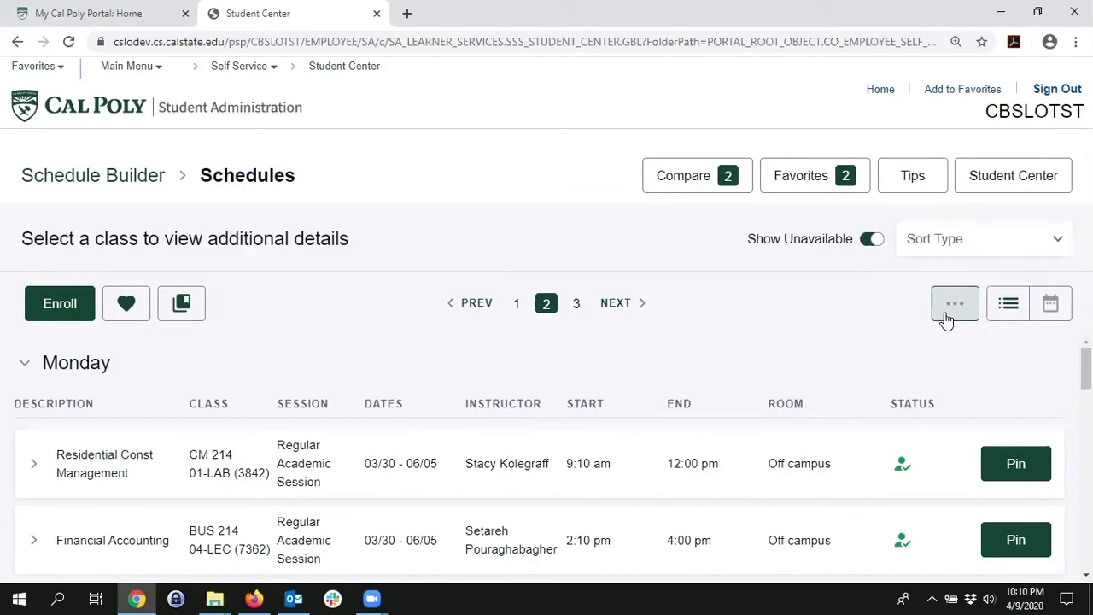
left_click(517, 307)
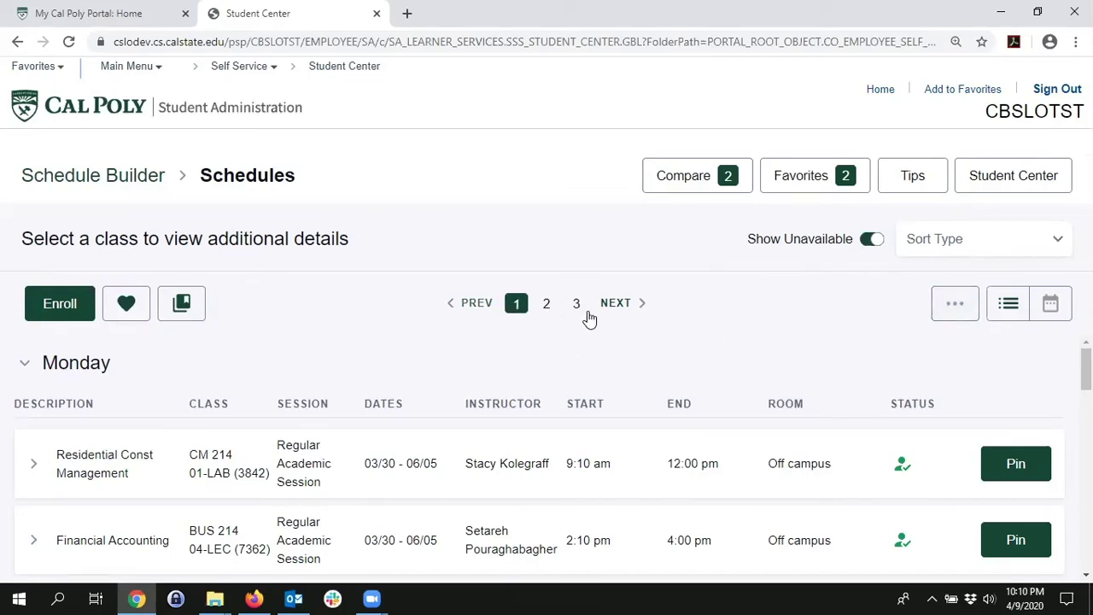
Return schedule 1 to calendar view and check the available sort types without choosing one.
left_click(1052, 307)
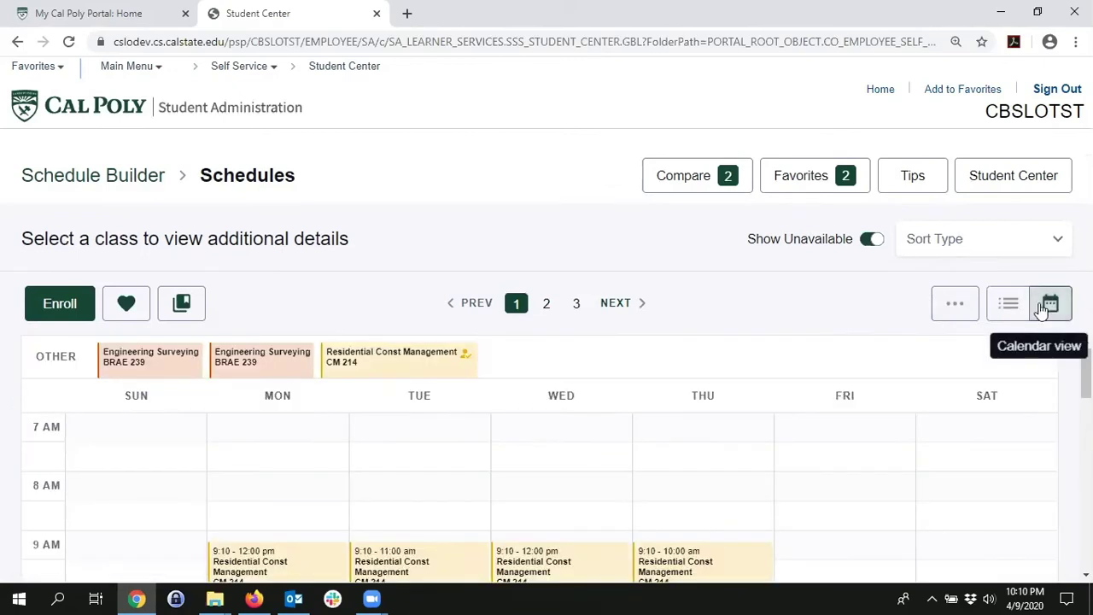
left_click(958, 247)
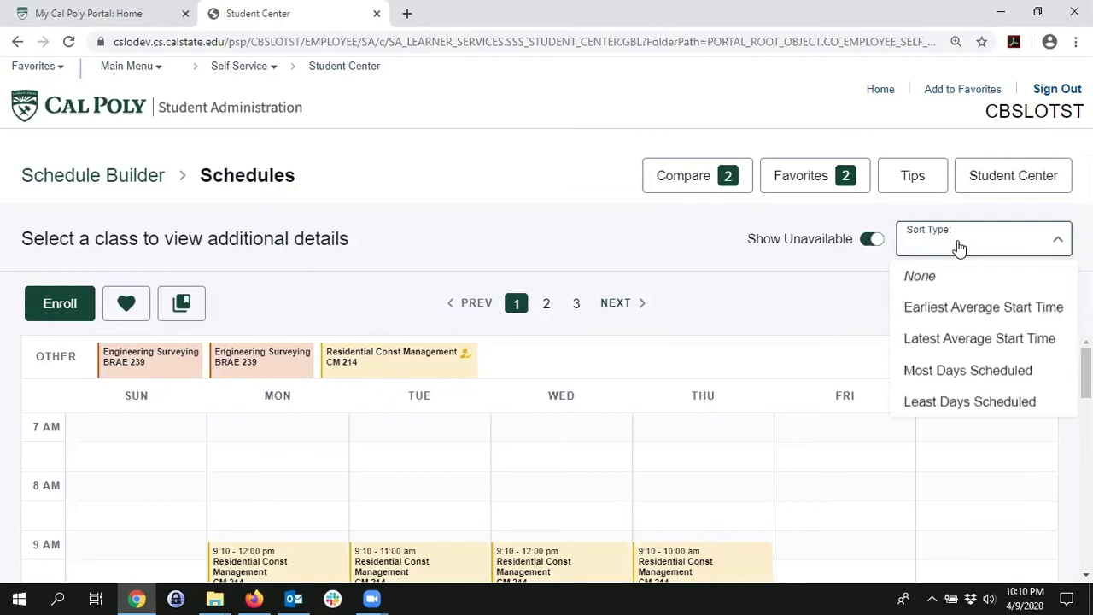
left_click(578, 240)
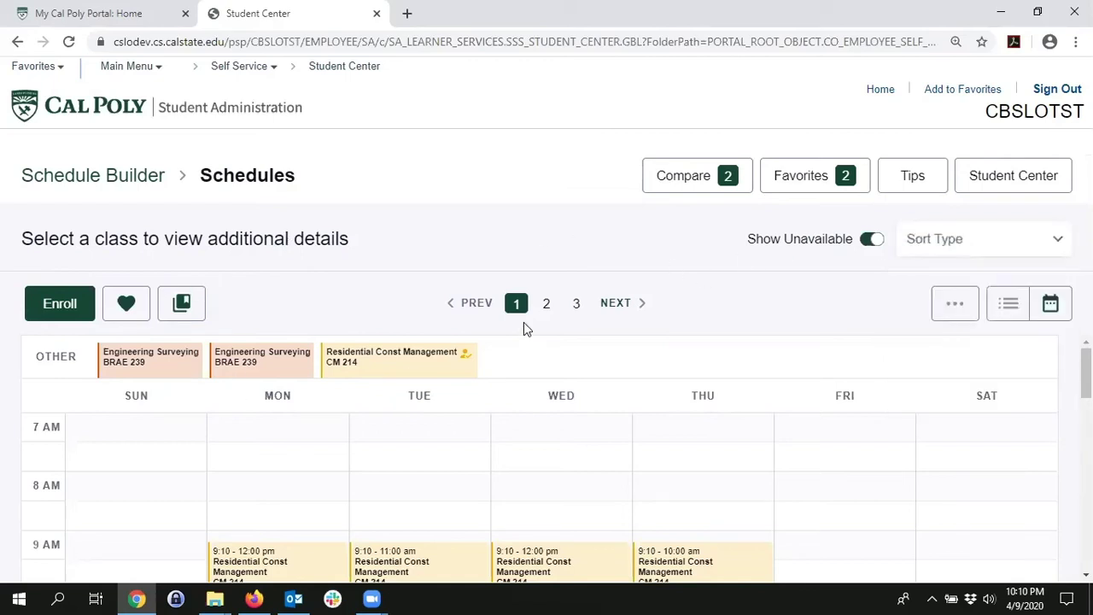
Start enrollment from schedule 1, select all listed classes including BRAE 239 section 01-LEC, and validate them.
left_click(53, 313)
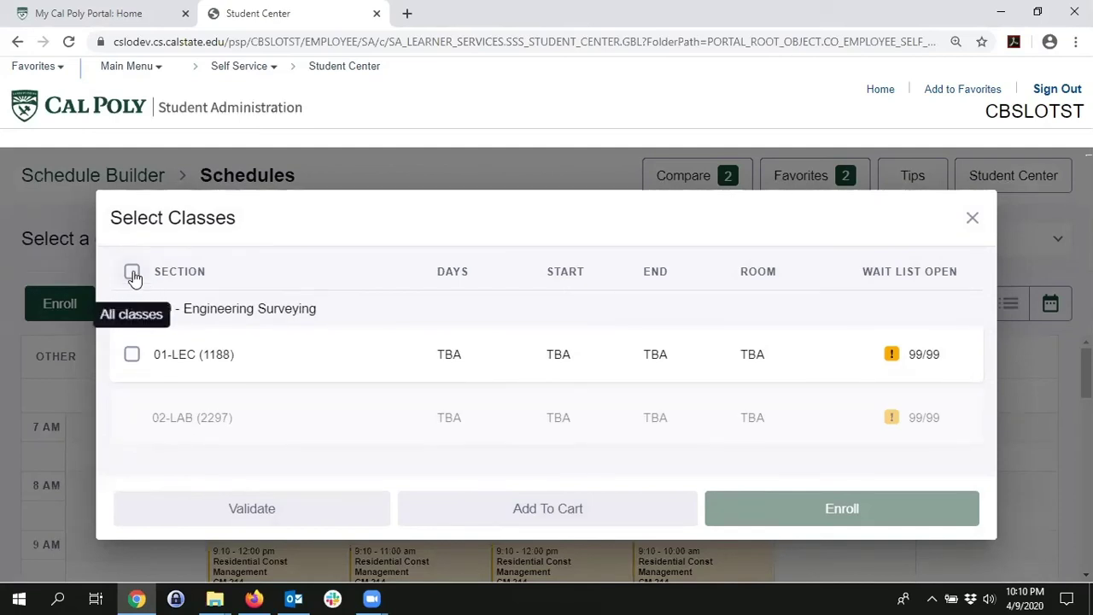
left_click(131, 271)
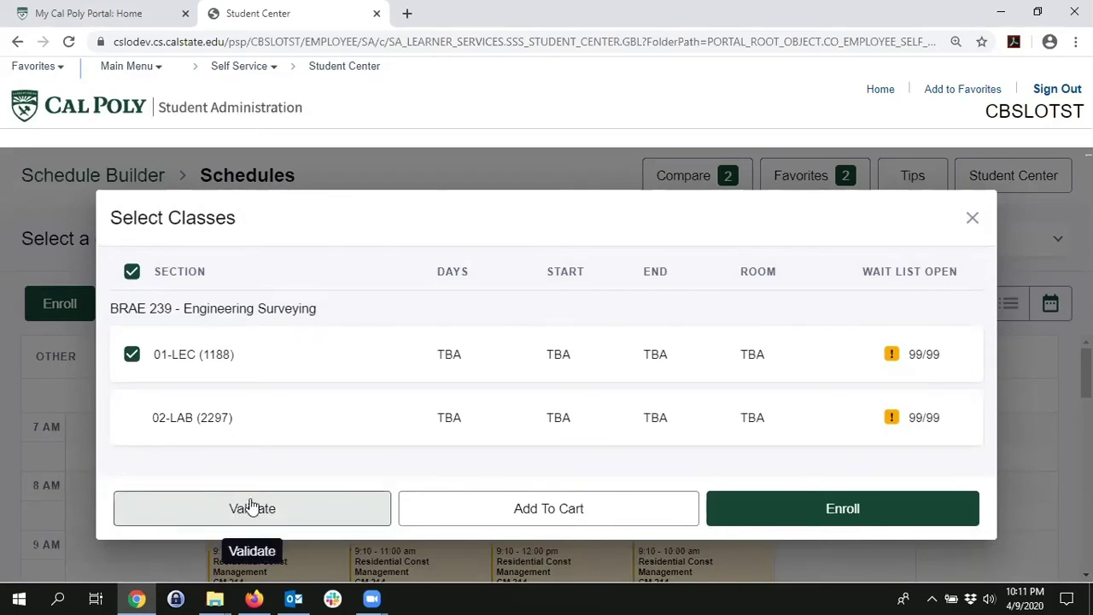
left_click(251, 507)
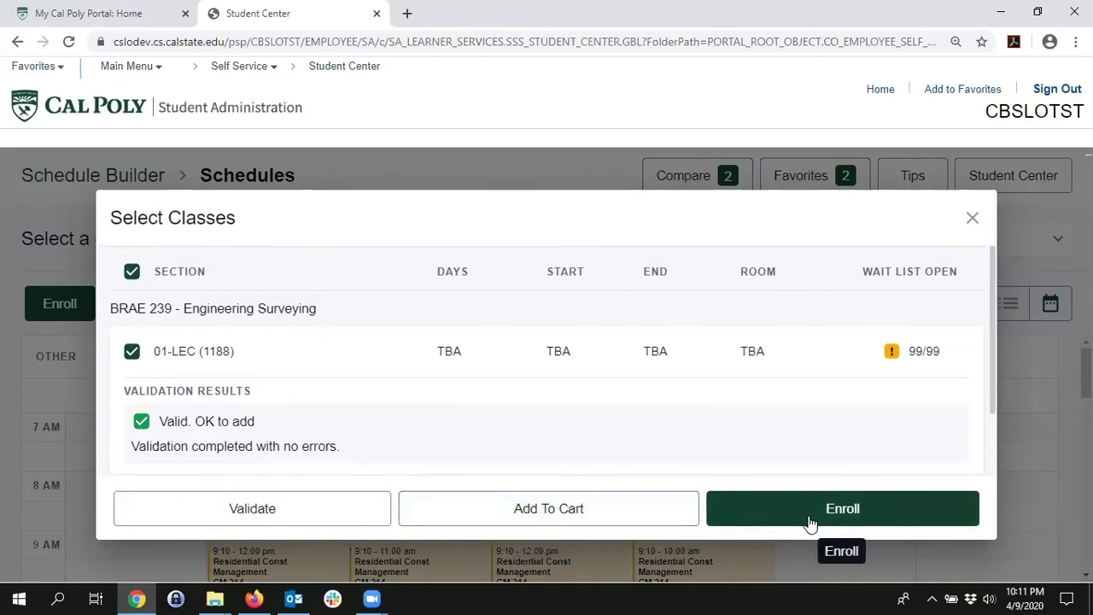
Proceed to enroll and save BRAE 239 options with Graded grading, wait listing if the class is full, and None as the class to drop.
left_click(809, 520)
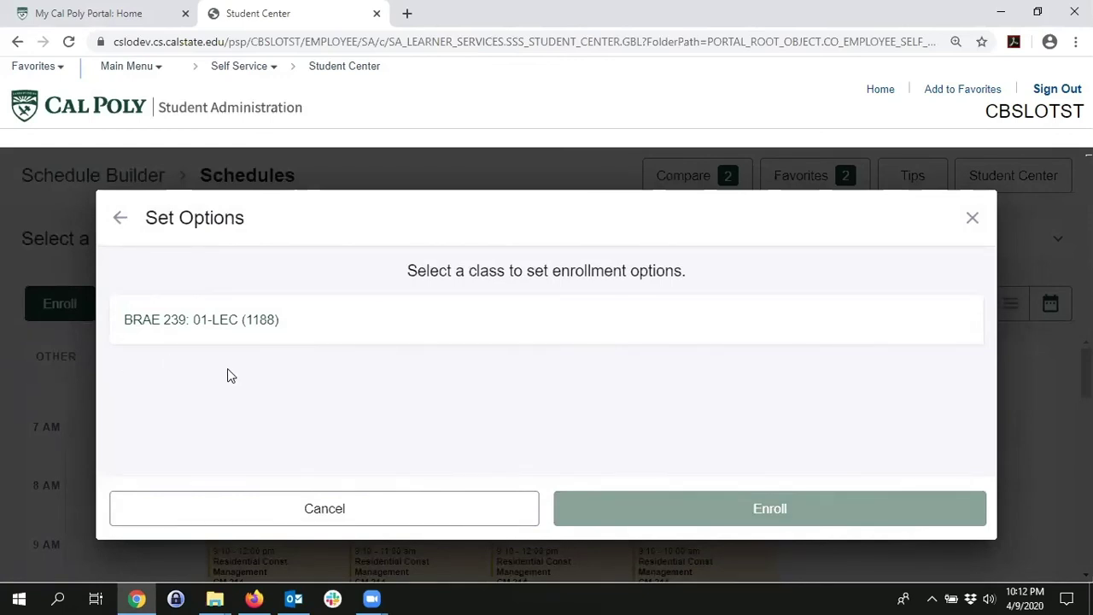
left_click(181, 329)
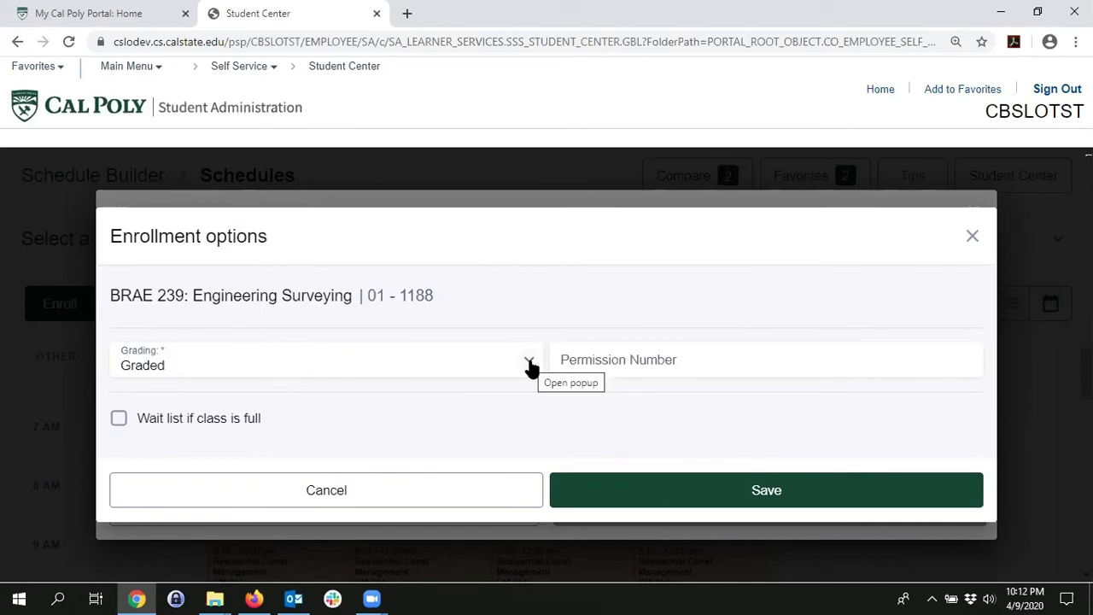
left_click(530, 363)
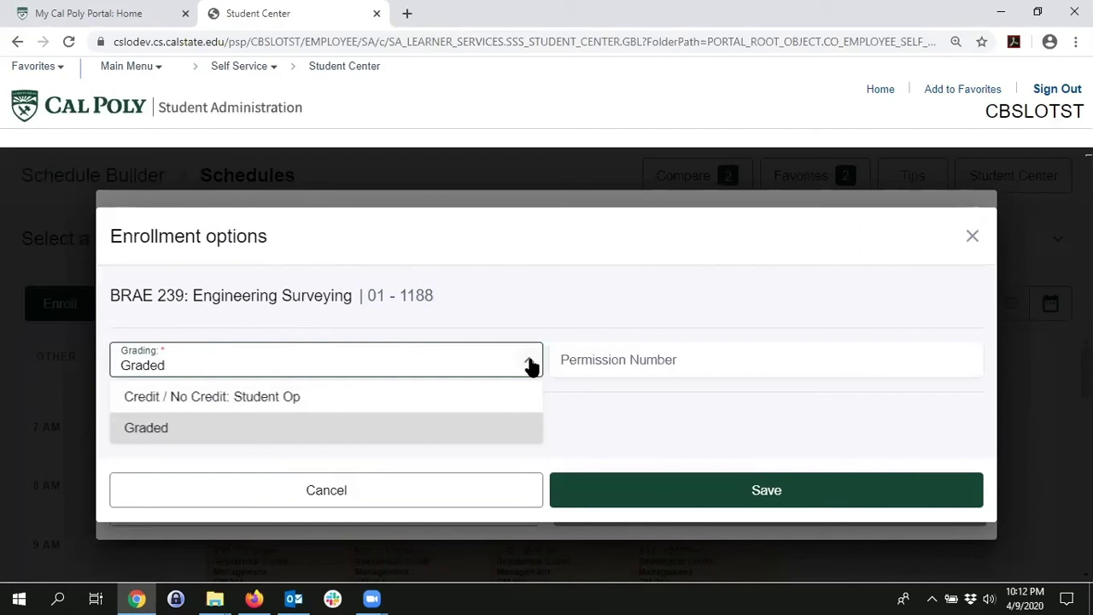
left_click(530, 364)
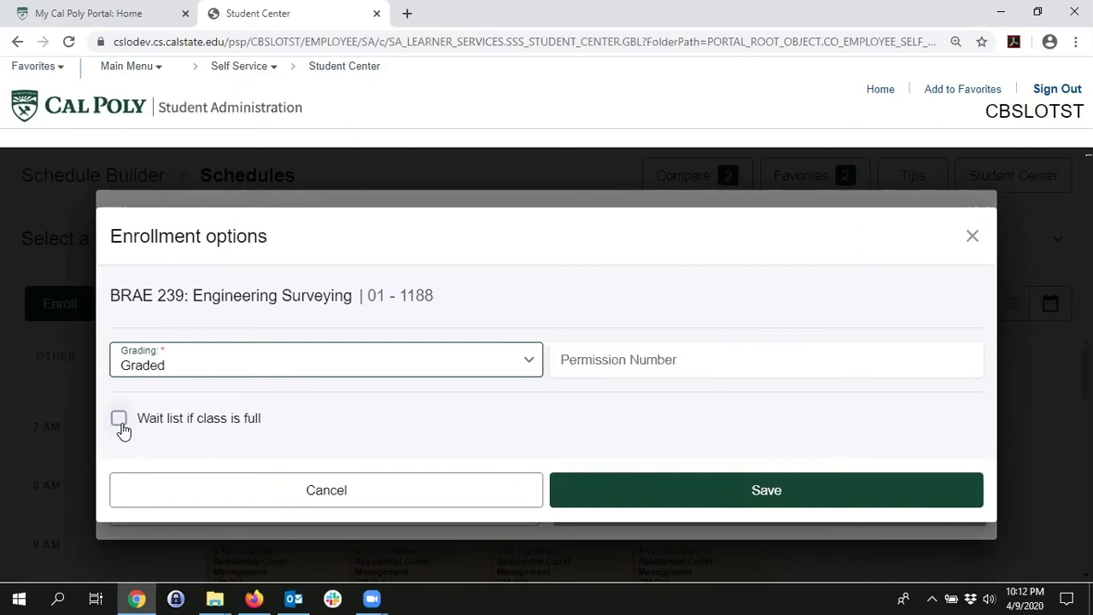
left_click(119, 419)
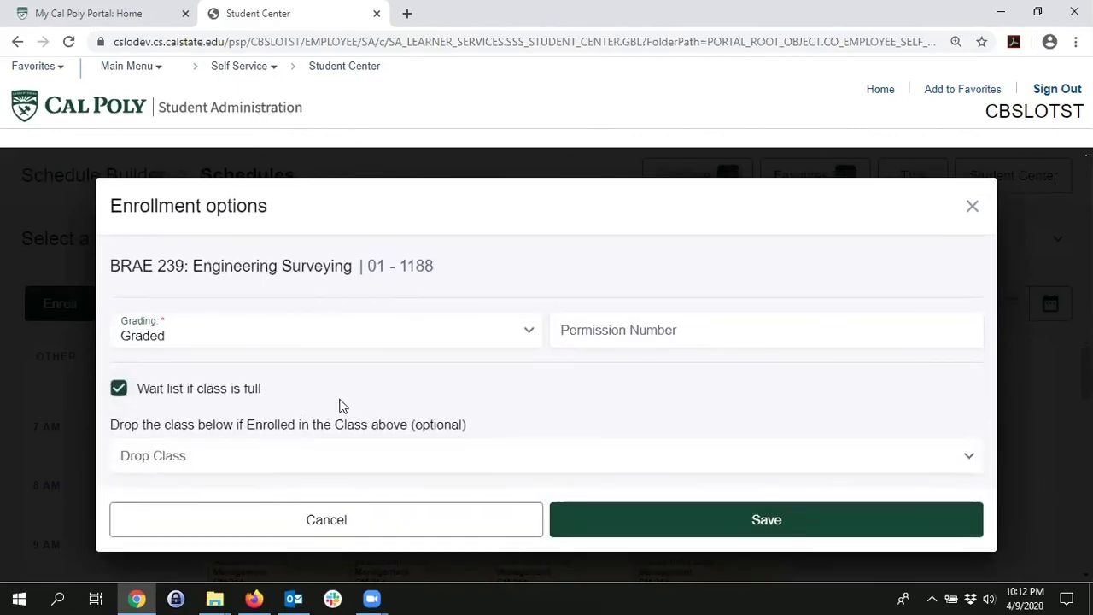
left_click(394, 462)
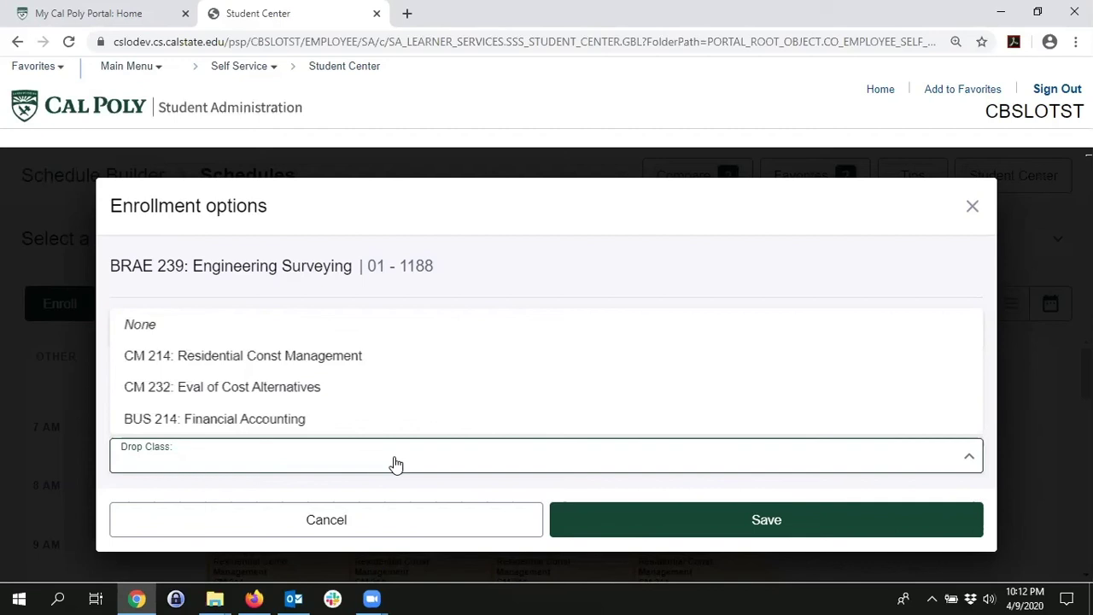
left_click(158, 327)
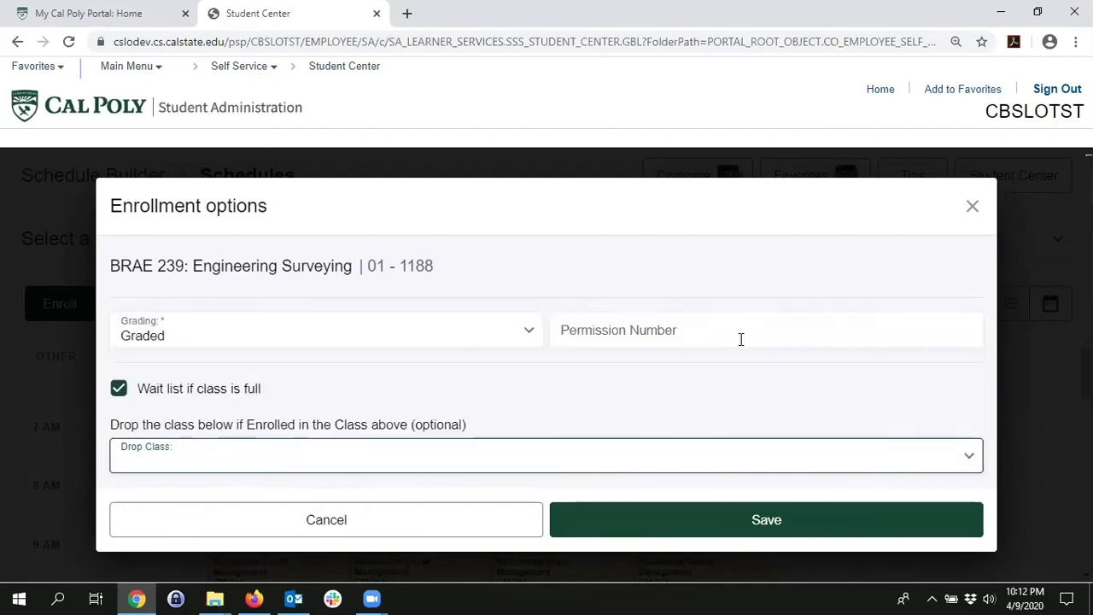
left_click(650, 529)
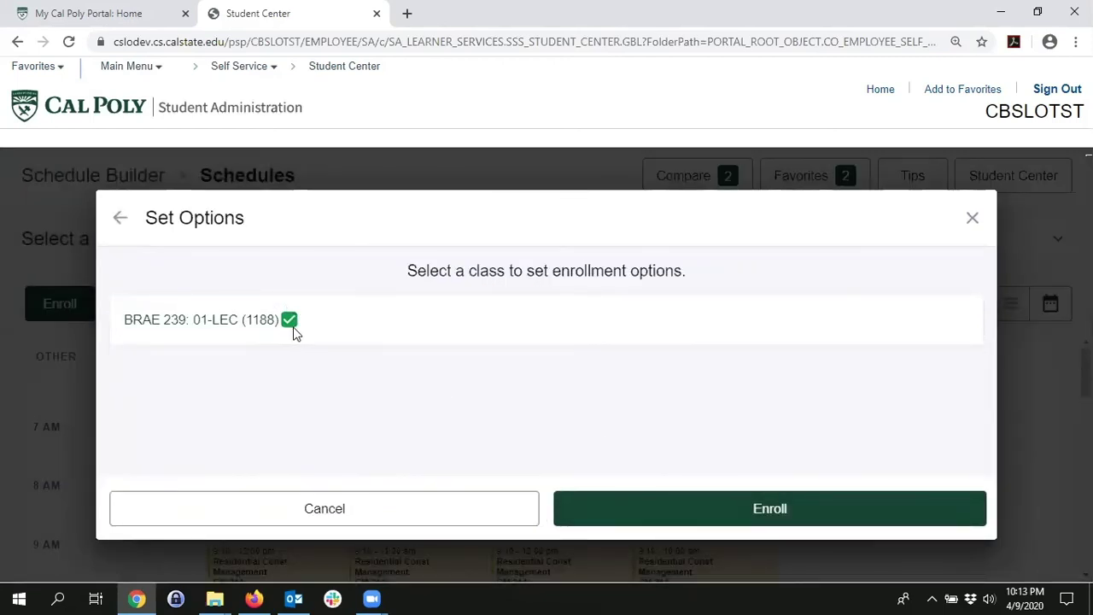
Submit the enrollment for BRAE 239 section 01-LEC and close the enrollment results.
left_click(763, 512)
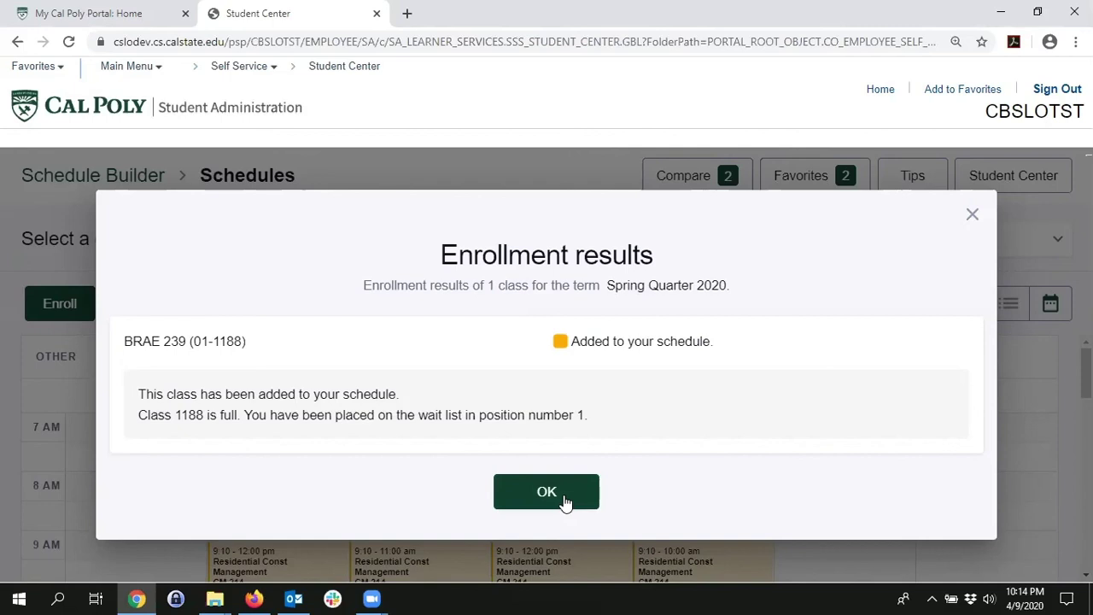
left_click(564, 502)
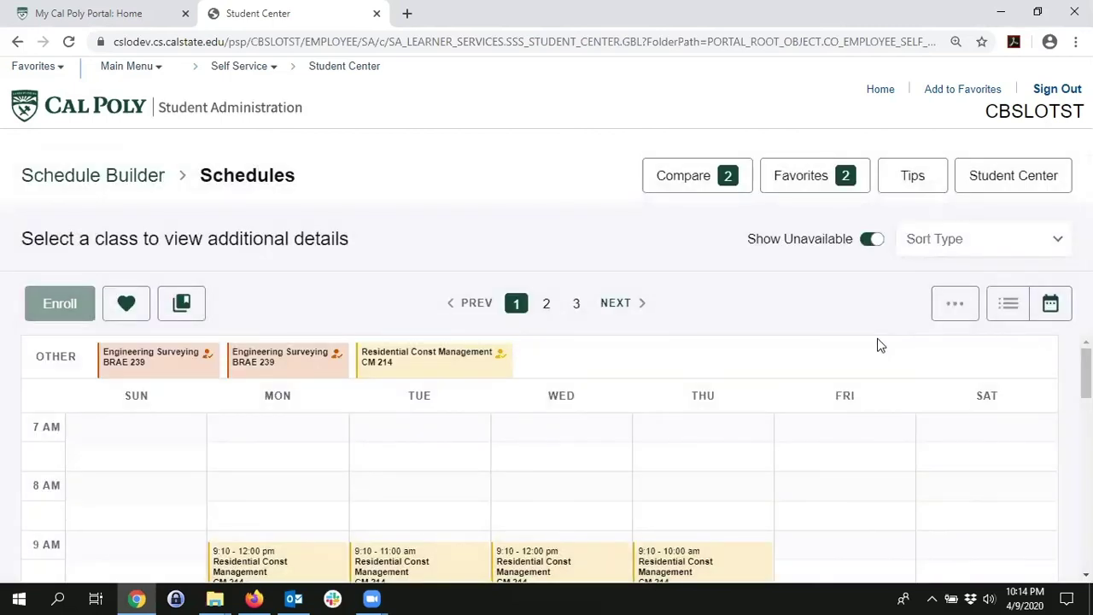